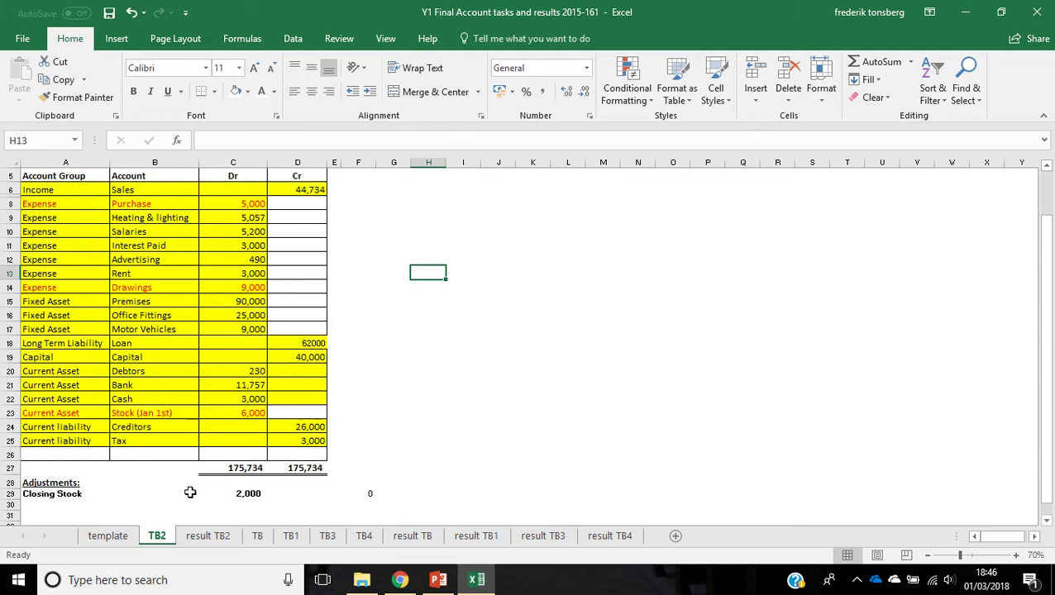
# Review the TB2 trial balance and its closing stock adjustment alongside the profit and loss account and balance sheet on the template sheet.
pyautogui.scroll(1, 379, 323)
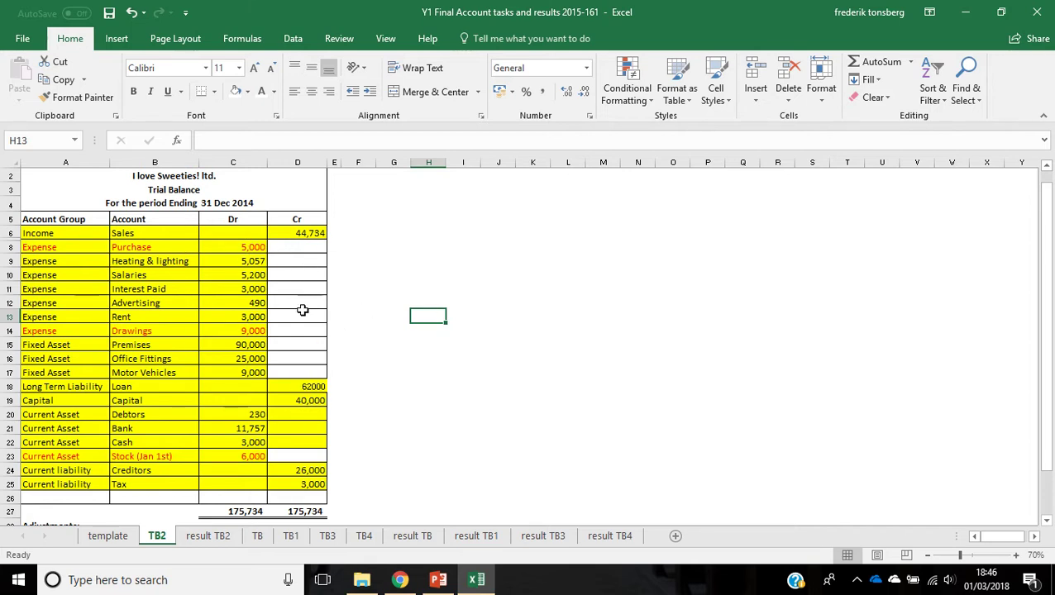
pyautogui.click(116, 539)
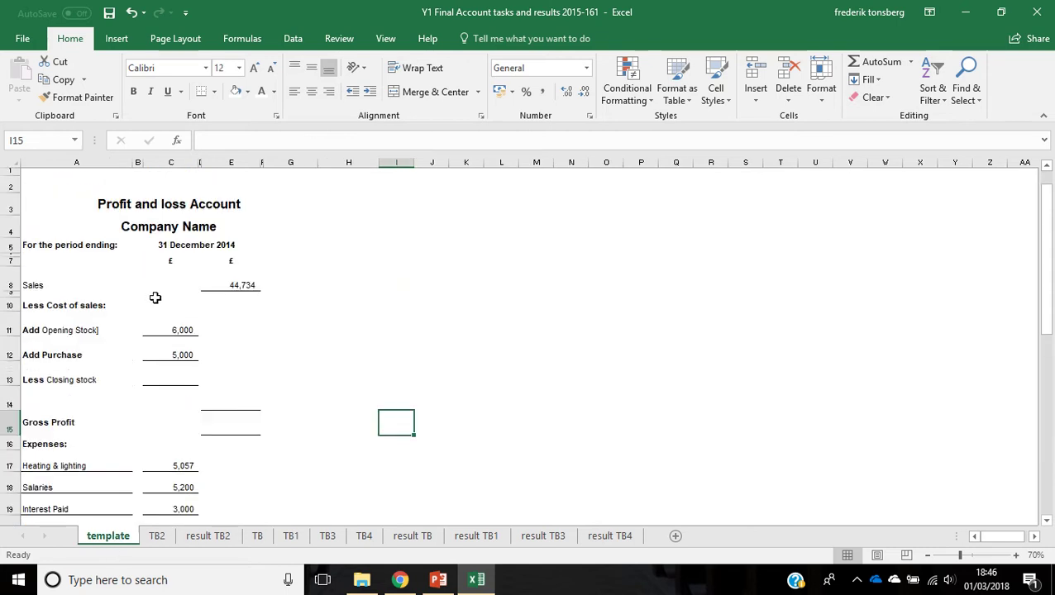
pyautogui.scroll(-9, 169, 263)
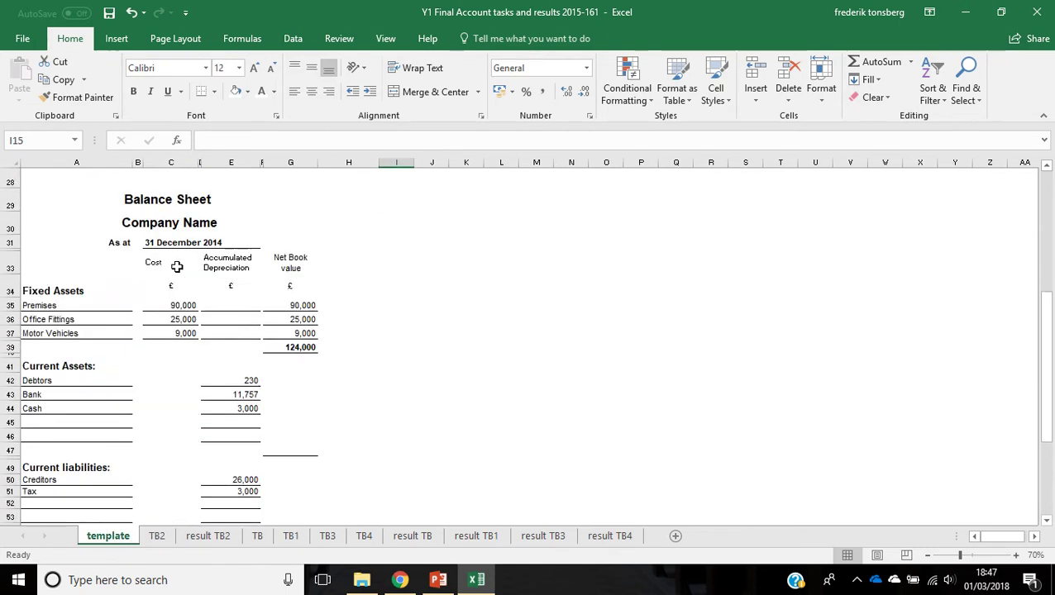
pyautogui.scroll(-8, 177, 266)
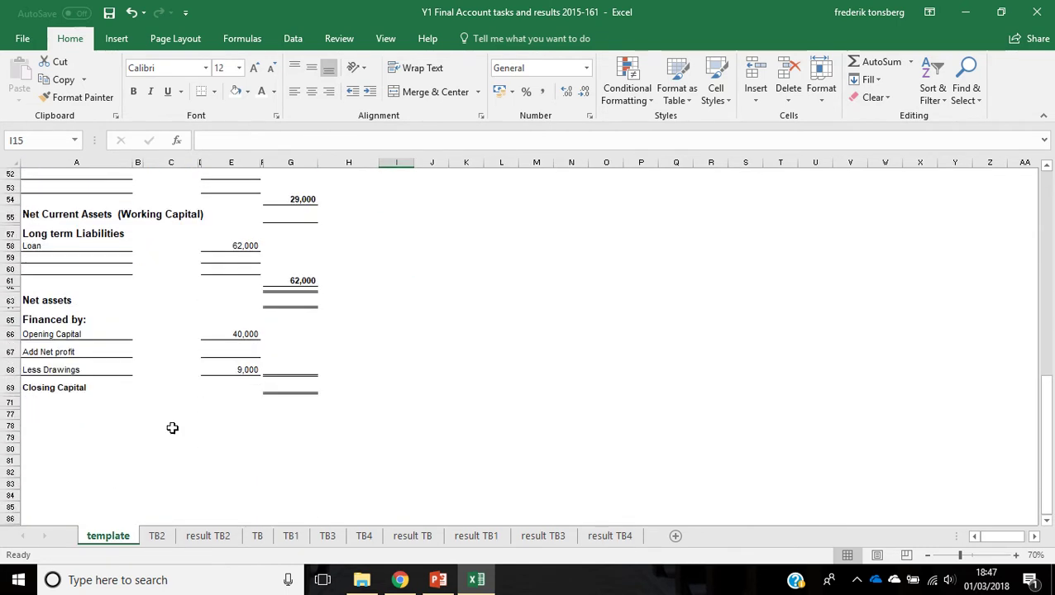
pyautogui.click(157, 536)
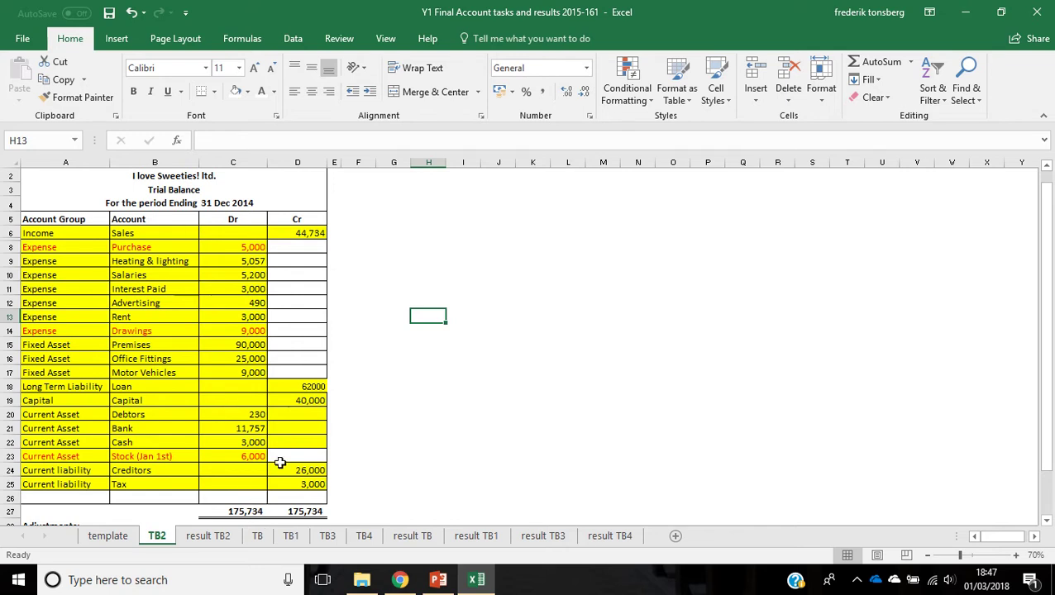
pyautogui.scroll(-3, 319, 348)
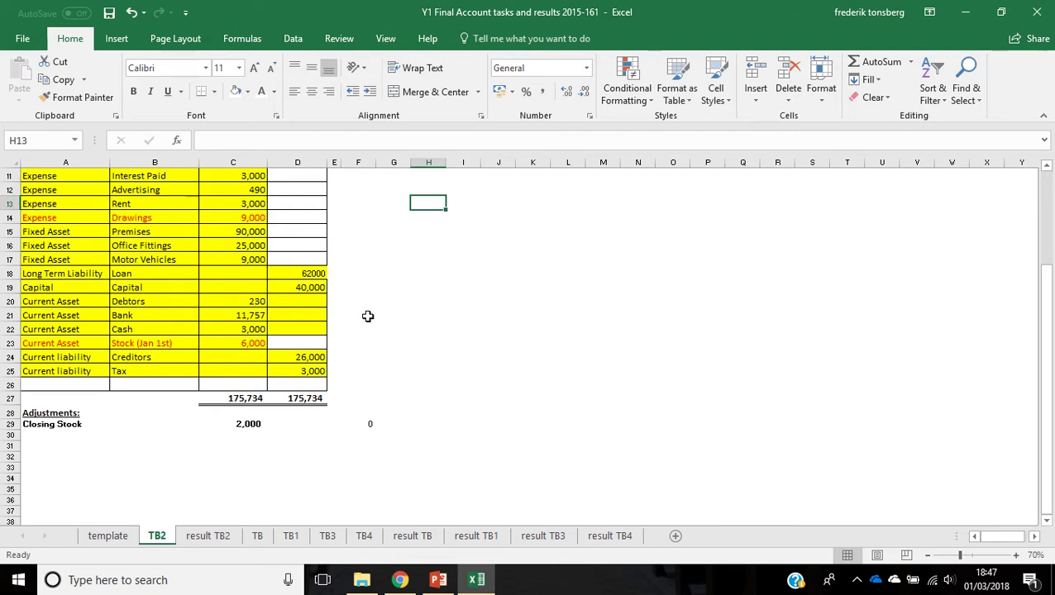
pyautogui.scroll(2, 367, 314)
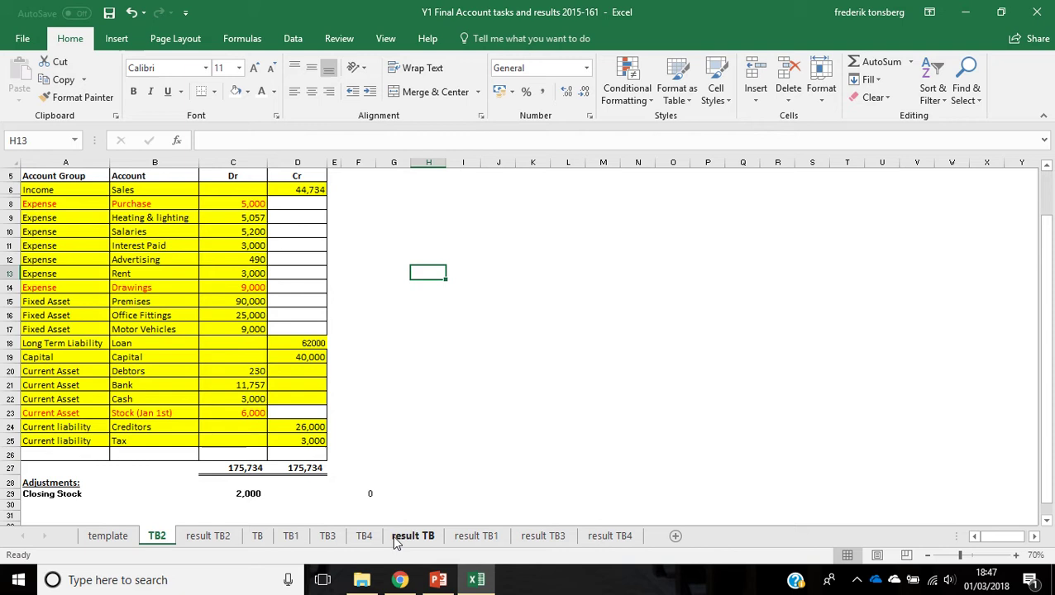
# Switch to the PowerPoint presentation and examine the "Step 4 – Record Closing Stock" slide.
pyautogui.click(439, 580)
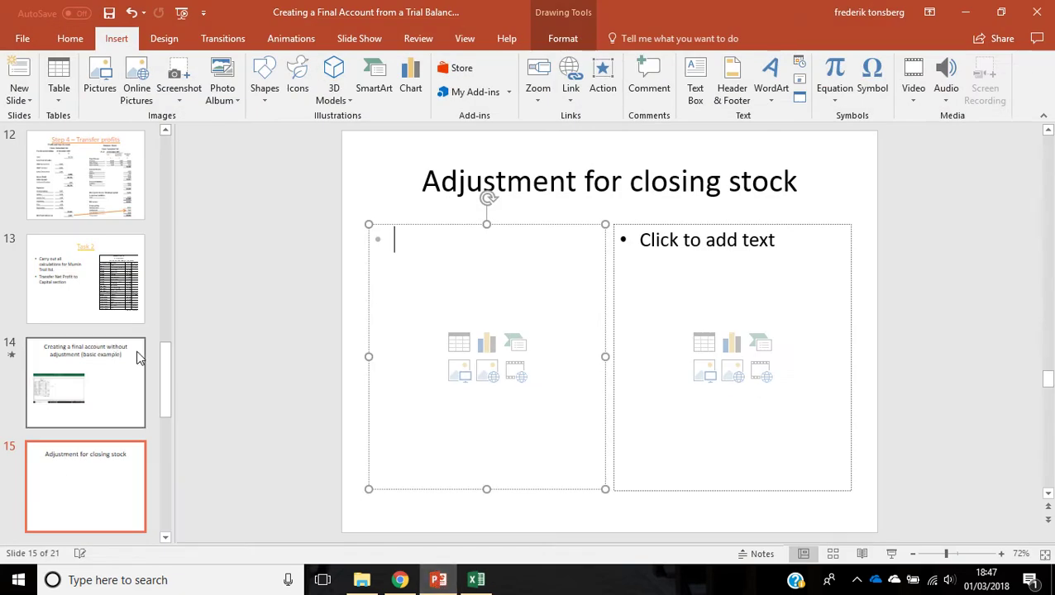
pyautogui.moveTo(169, 372); pyautogui.dragTo(161, 469)
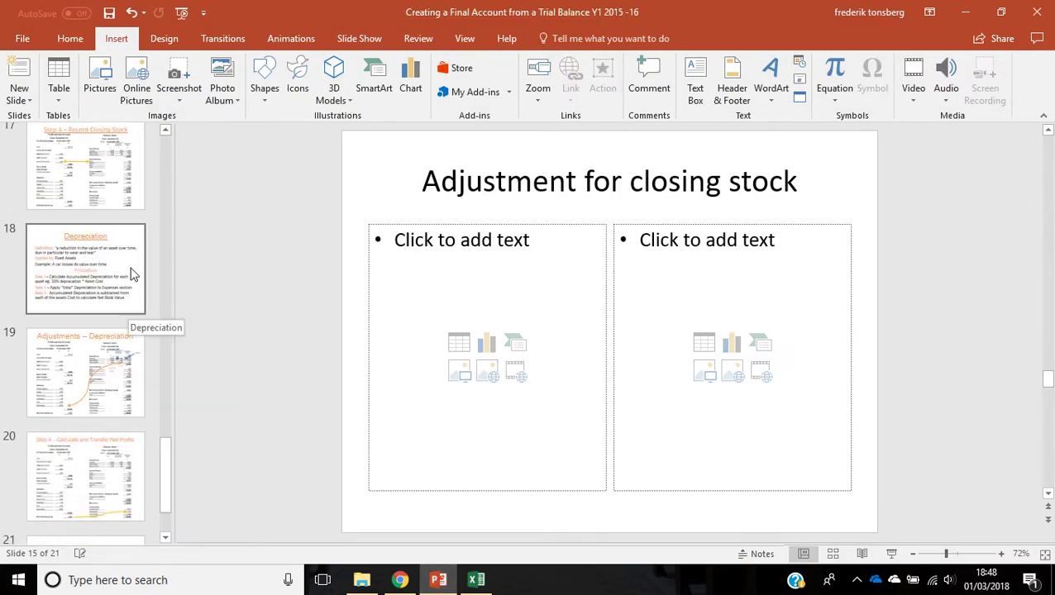
pyautogui.click(124, 186)
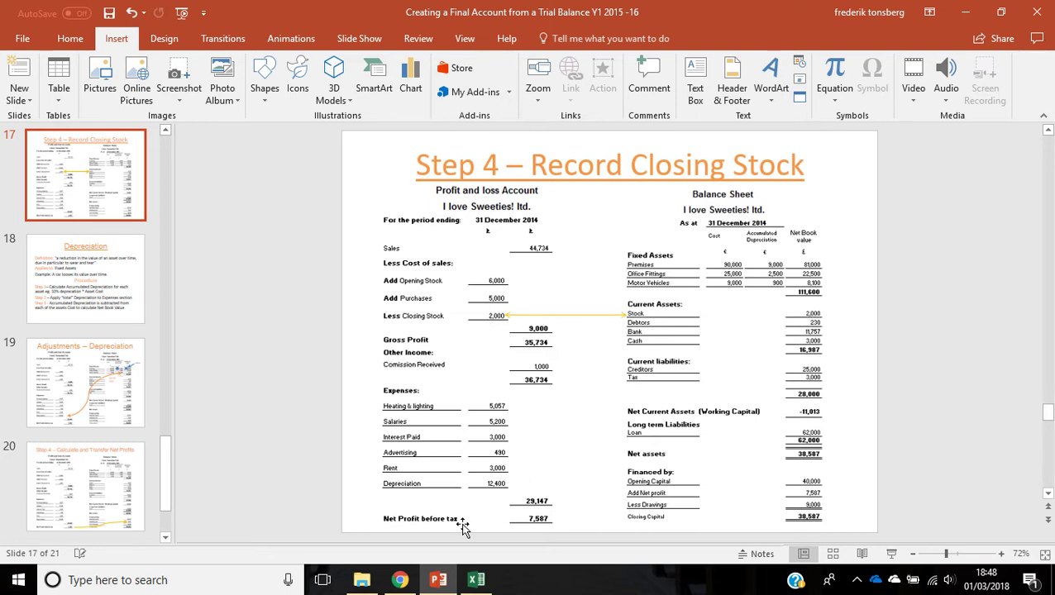
# Return to the Excel workbook and enter 2,000 for Less Closing stock in the template sheet's profit and loss account.
pyautogui.click(476, 580)
pyautogui.scroll(1, 252, 273)
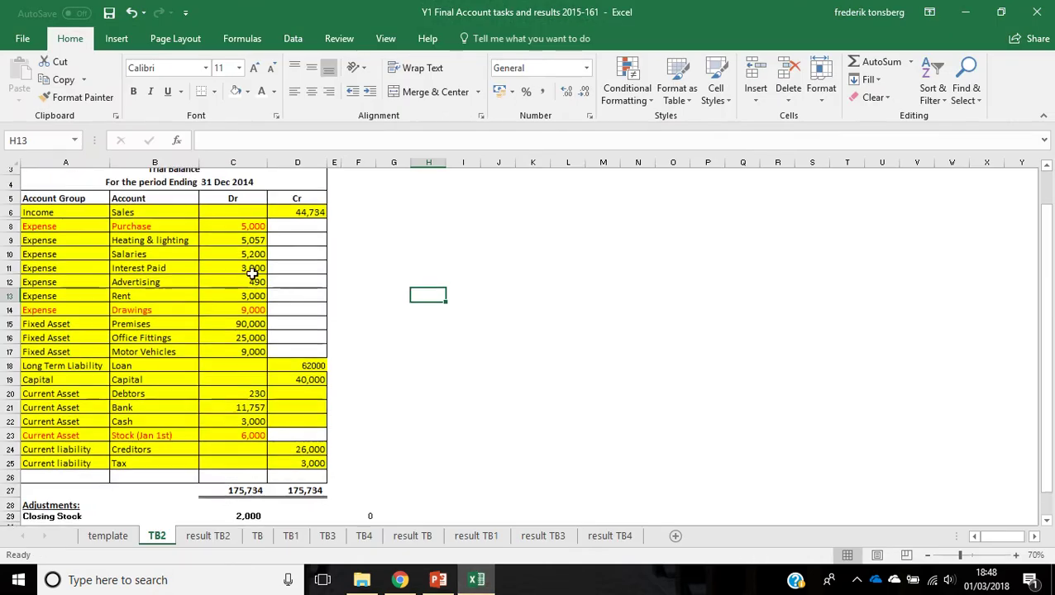
pyautogui.scroll(1, 253, 273)
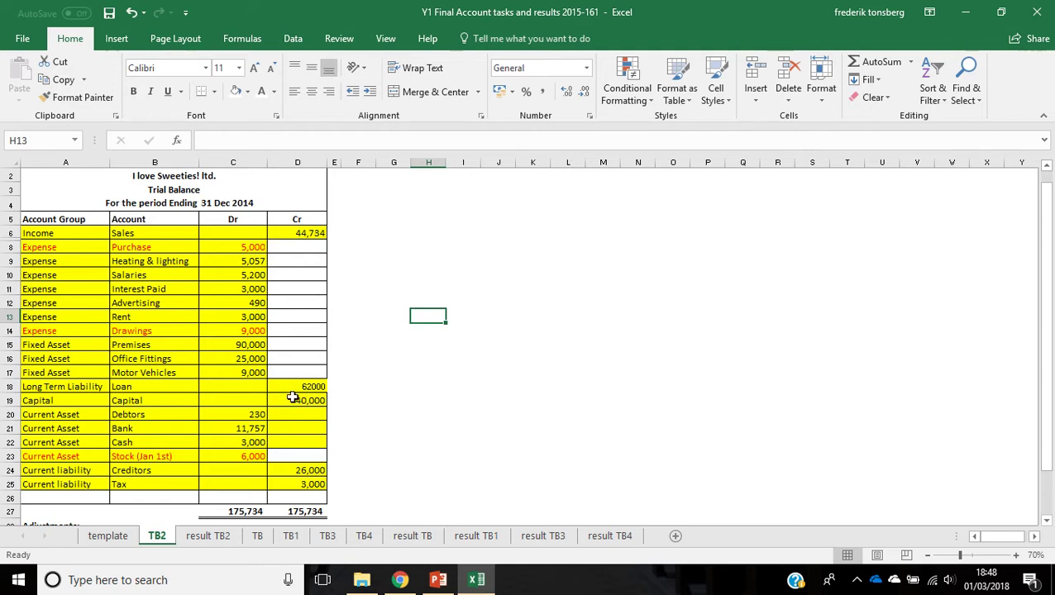
pyautogui.scroll(-2, 292, 347)
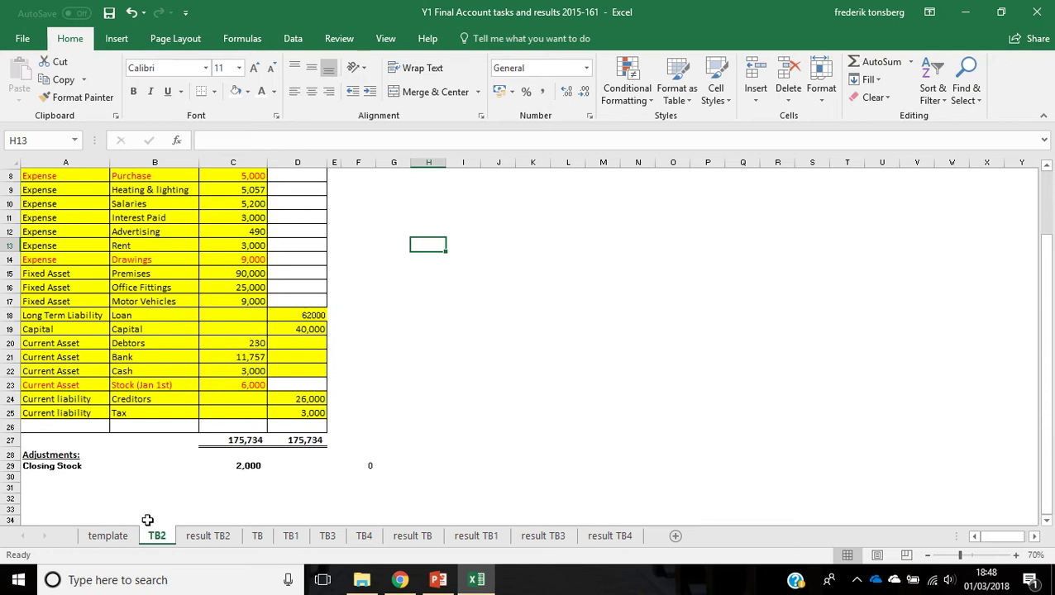
pyautogui.click(96, 535)
pyautogui.scroll(17, 113, 306)
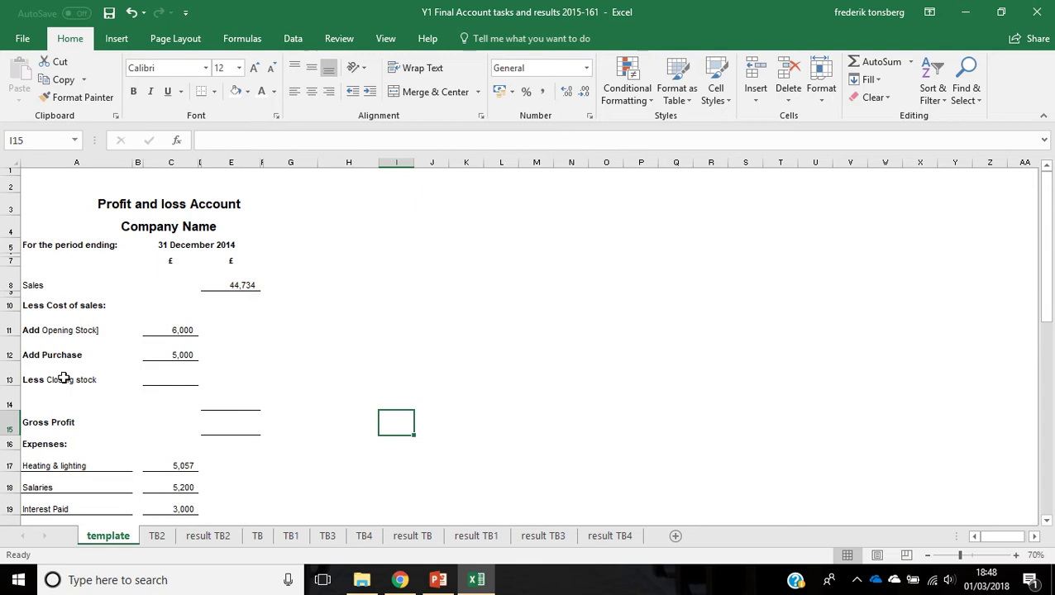
pyautogui.click(177, 375)
pyautogui.write('2')
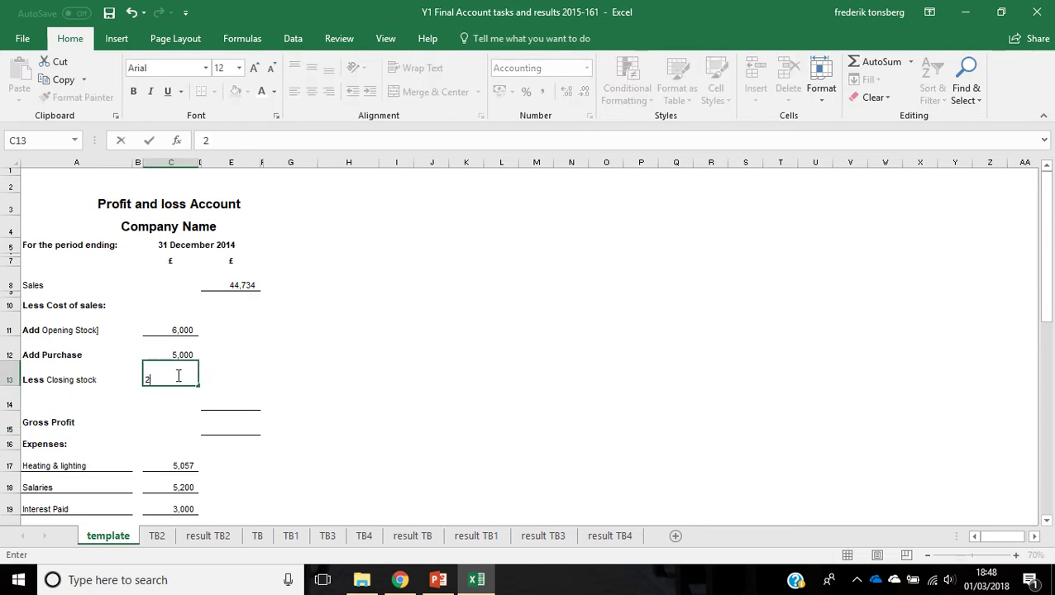
pyautogui.write(',000')
pyautogui.press('Return')
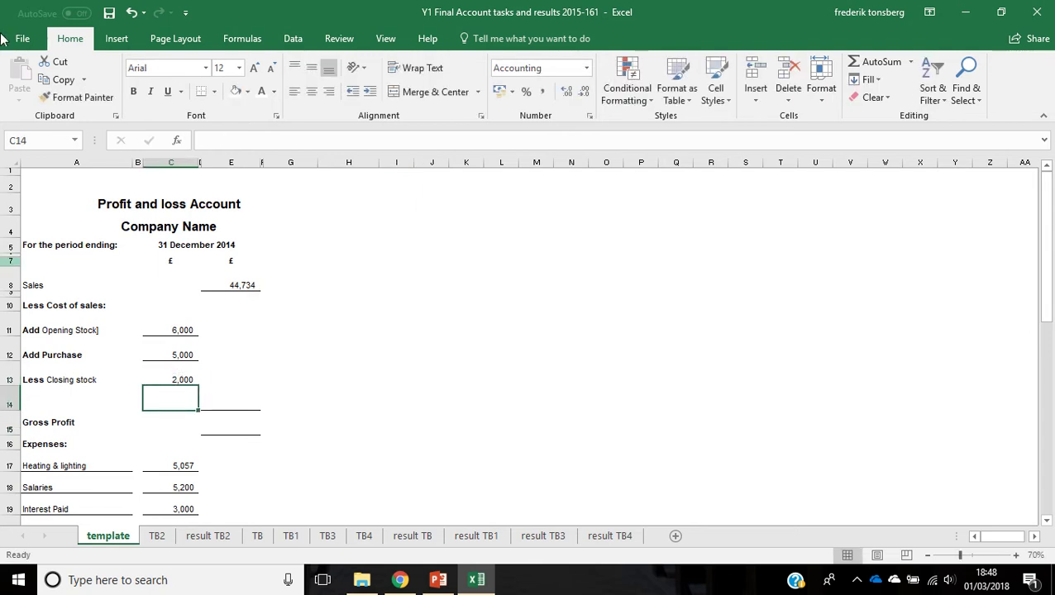
# Add a "stock" line of 2000 below Cash under Current Assets in the balance sheet.
pyautogui.scroll(-11, 219, 351)
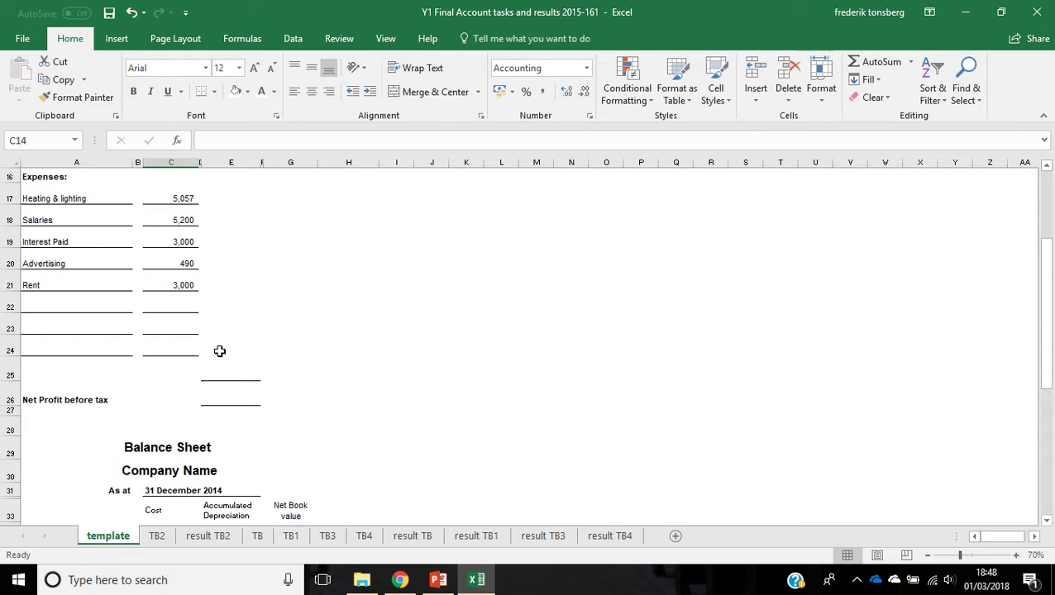
pyautogui.click(48, 316)
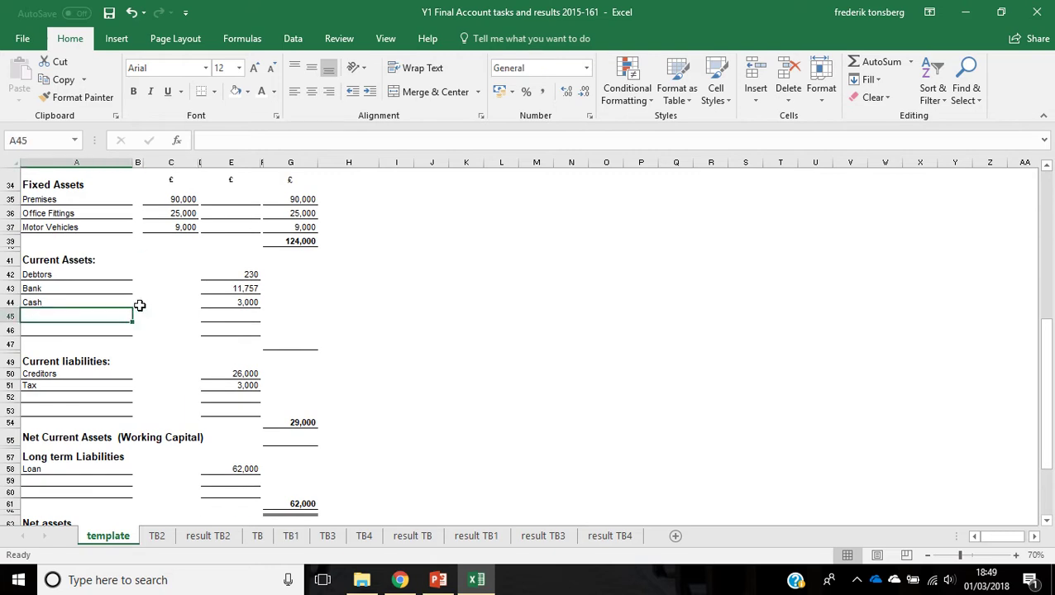
pyautogui.write('sto')
pyautogui.press('Tab')
pyautogui.press('Tab')
pyautogui.press('Tab')
pyautogui.press('Tab')
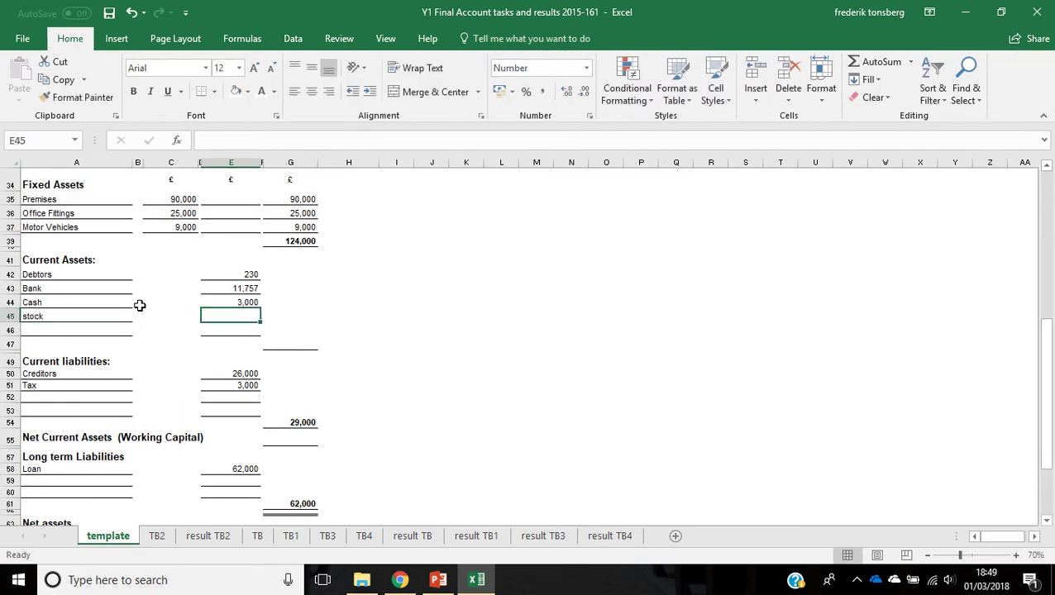
pyautogui.write('2000')
pyautogui.press('Return')
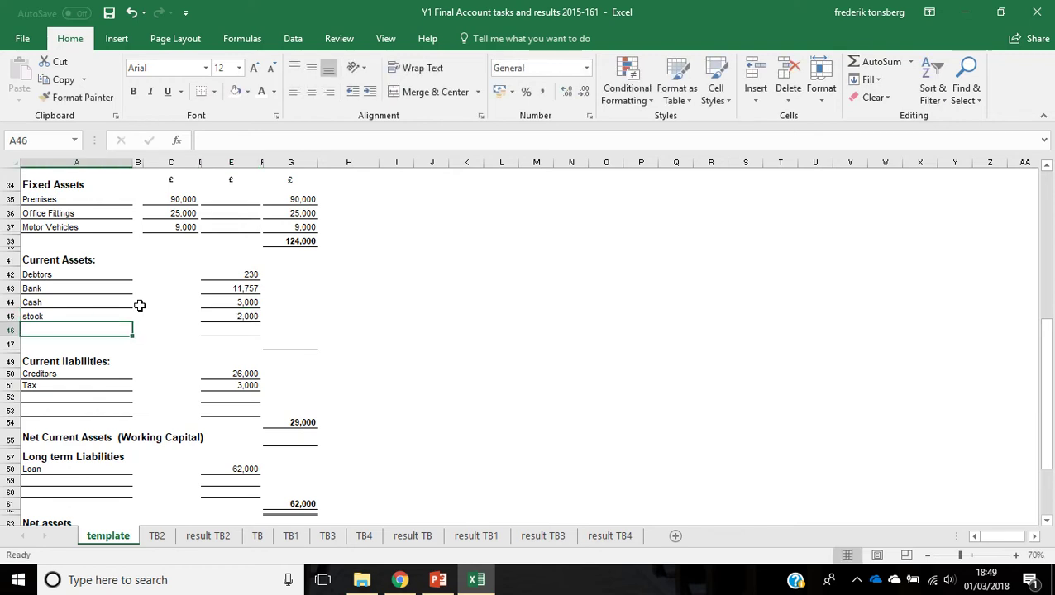
# Compare the stock line under Current Assets with the closing stock line in the profit and loss account.
pyautogui.scroll(1, 129, 289)
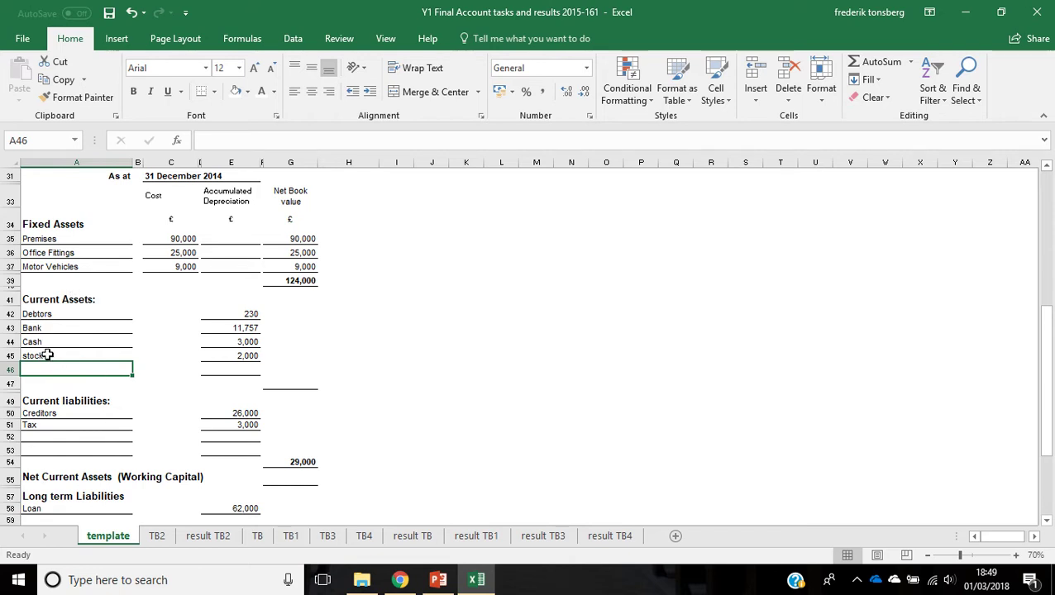
pyautogui.scroll(1, 189, 314)
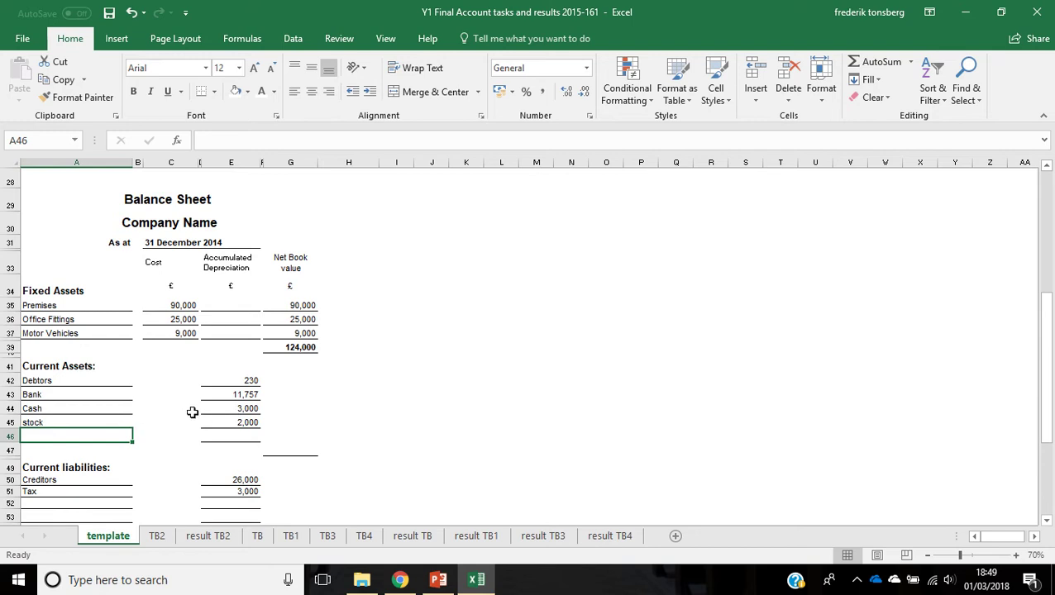
pyautogui.click(121, 422)
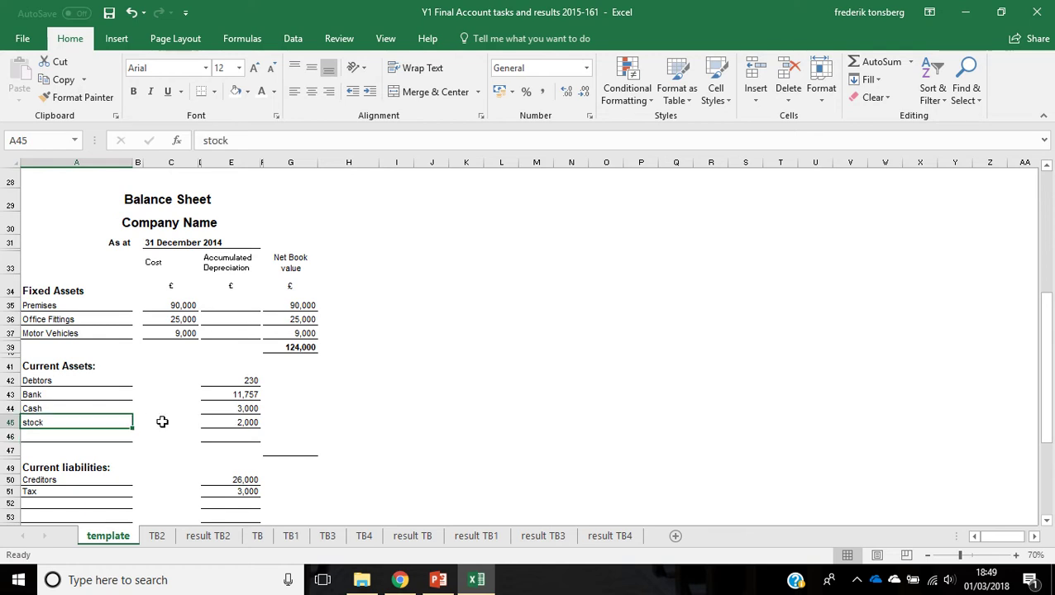
pyautogui.keyDown('shift'); pyautogui.click(231, 422); pyautogui.keyUp('shift')
pyautogui.scroll(9, 212, 355)
pyautogui.scroll(-2, 202, 358)
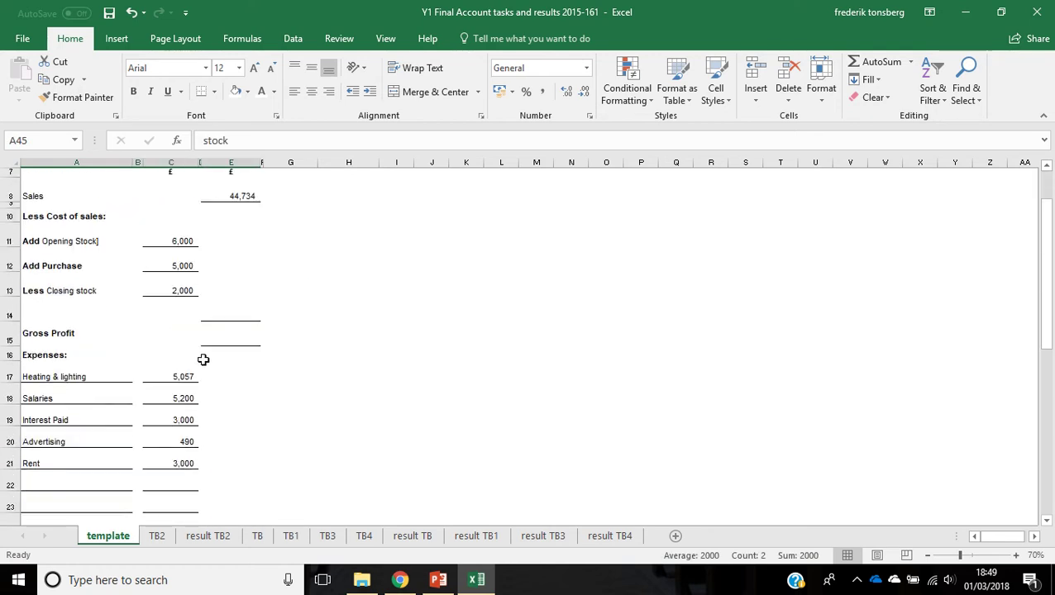
pyautogui.scroll(1, 191, 334)
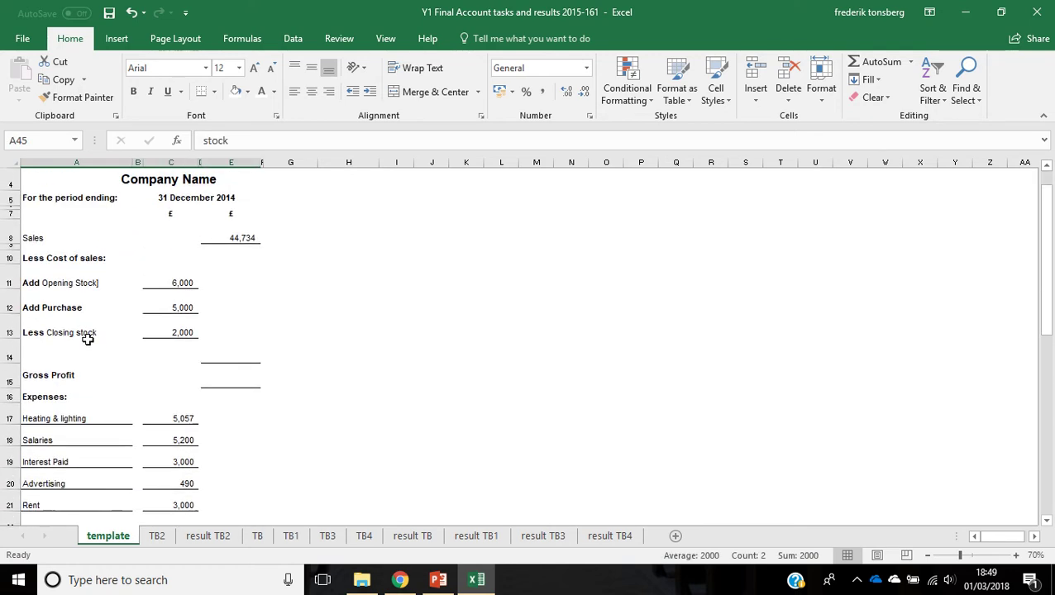
# Calculate the cost of sales in E14 as opening stock plus purchases minus closing stock, using =C11+C12-C13.
pyautogui.click(241, 349)
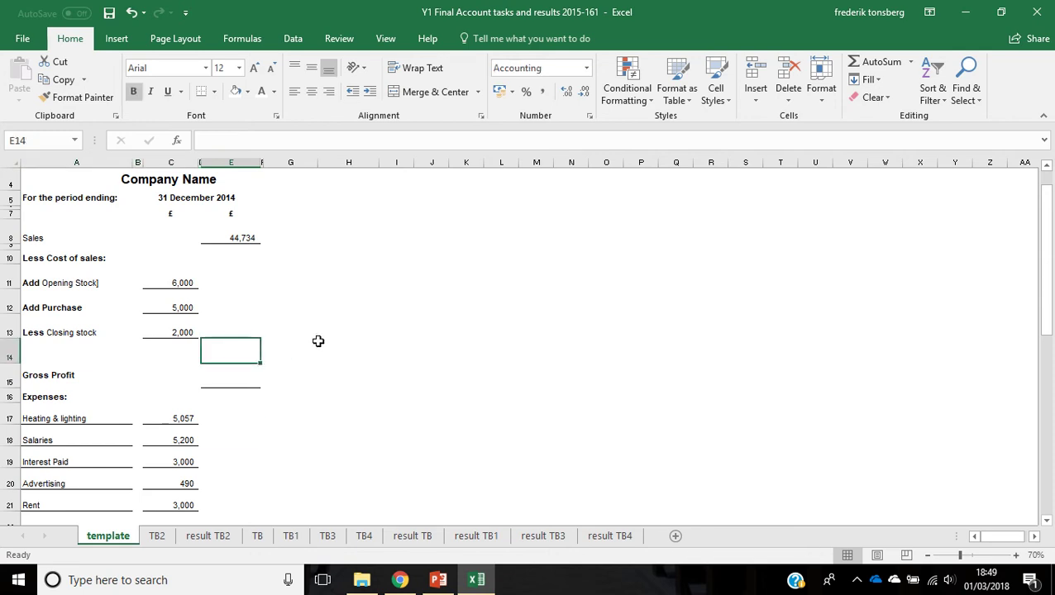
pyautogui.click(357, 355)
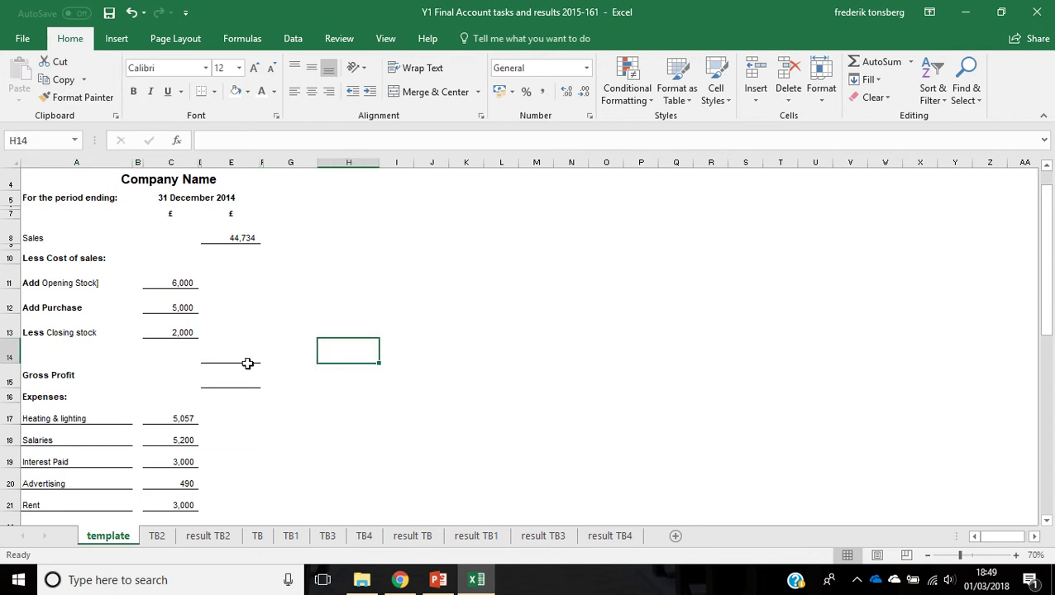
pyautogui.click(258, 356)
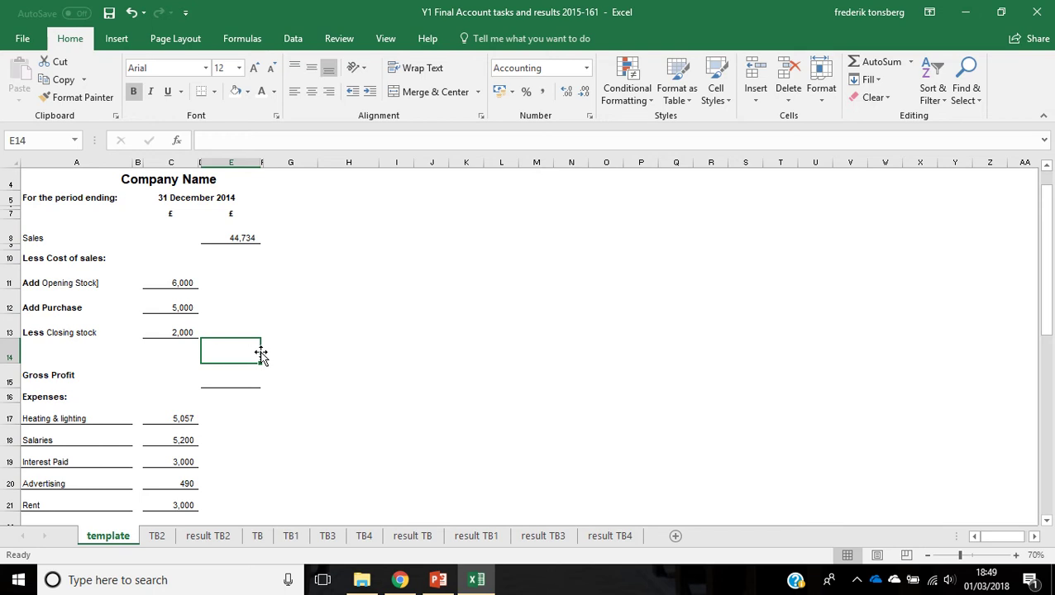
pyautogui.write('=')
pyautogui.click(171, 282)
pyautogui.write('+')
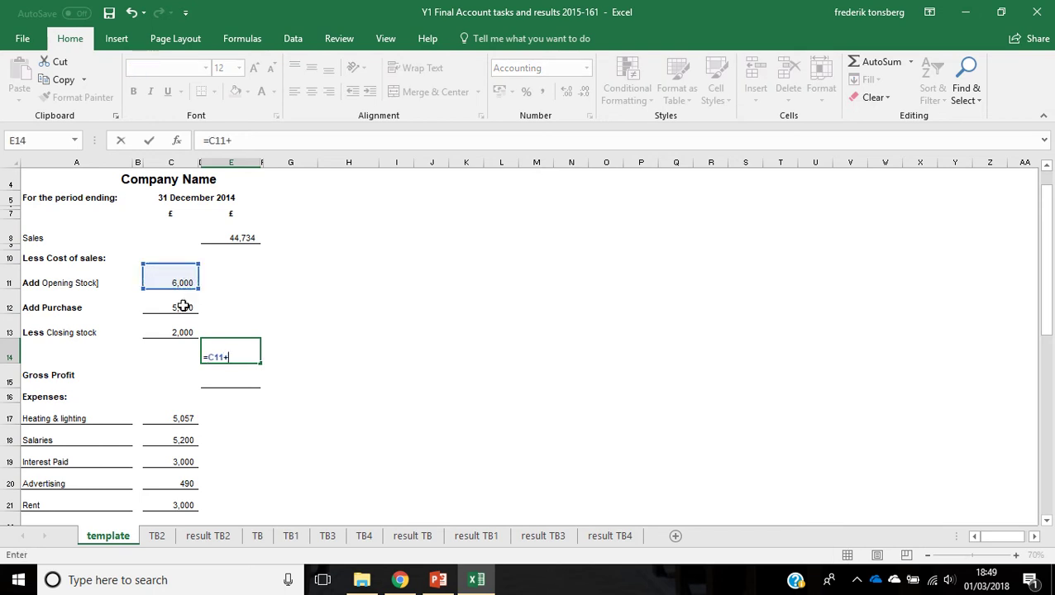
pyautogui.click(183, 306)
pyautogui.write('-')
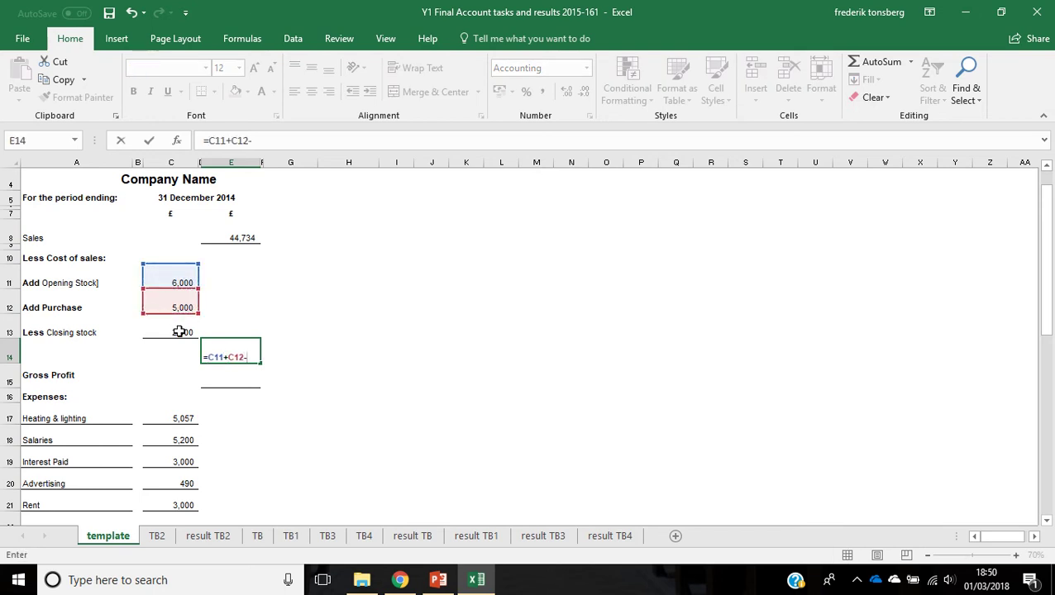
pyautogui.click(178, 332)
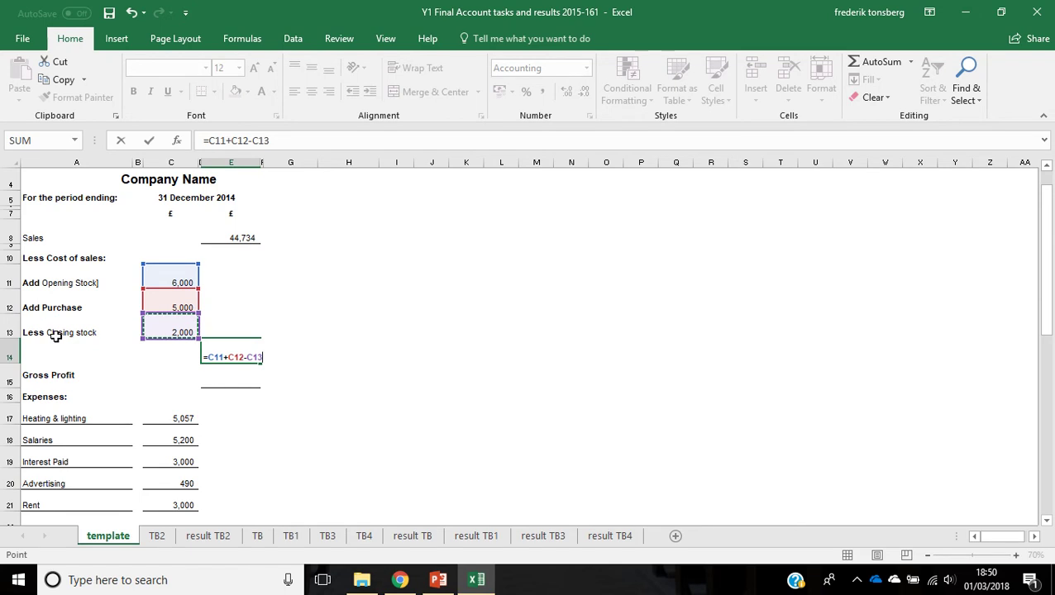
pyautogui.press('Return')
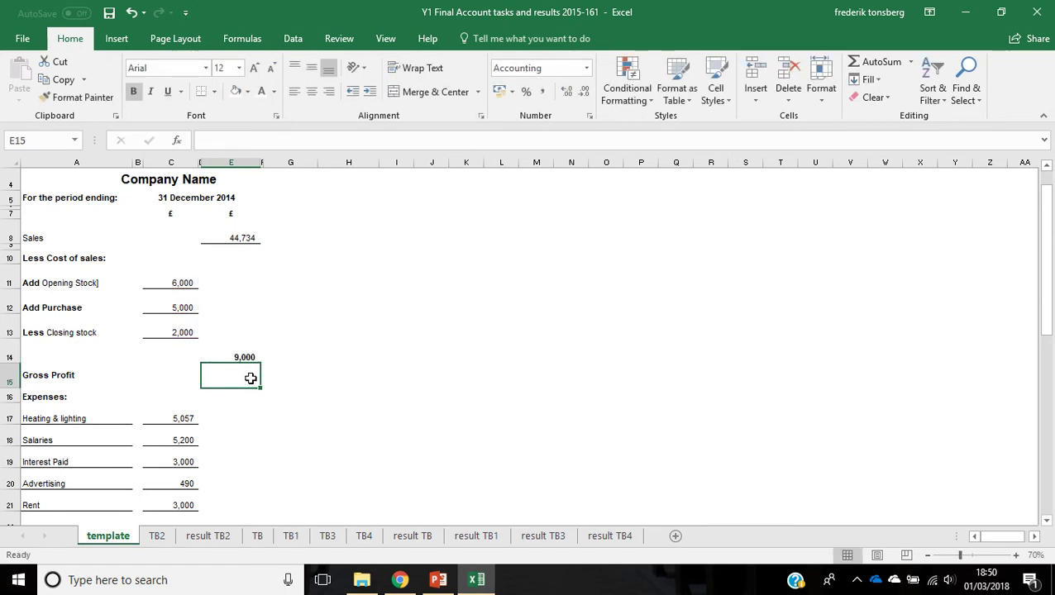
# Calculate the gross profit in E15 as sales minus cost of sales, using =E8-E14.
pyautogui.write('=')
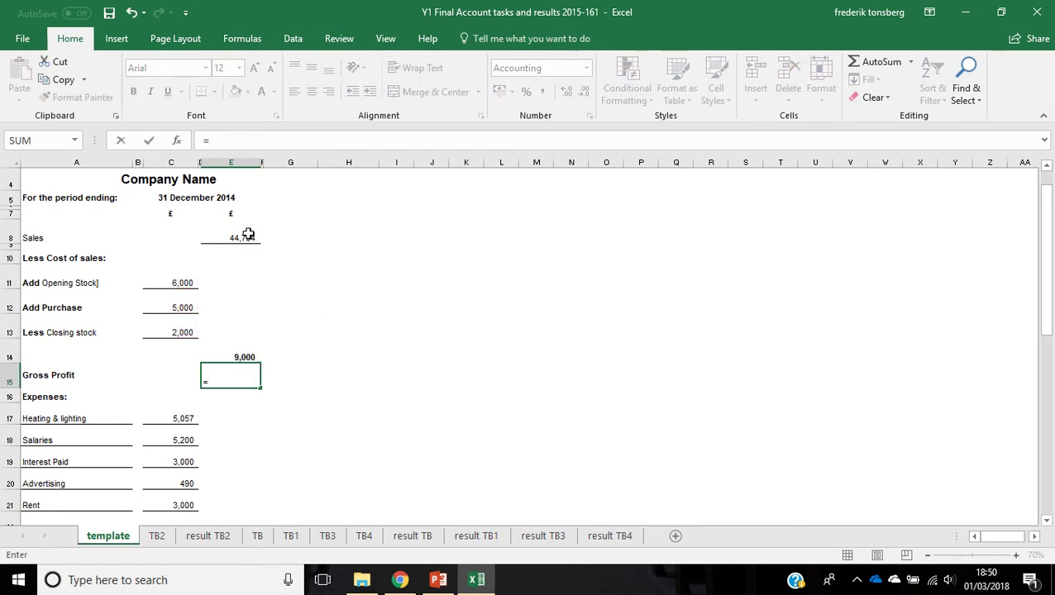
pyautogui.click(243, 235)
pyautogui.write('-')
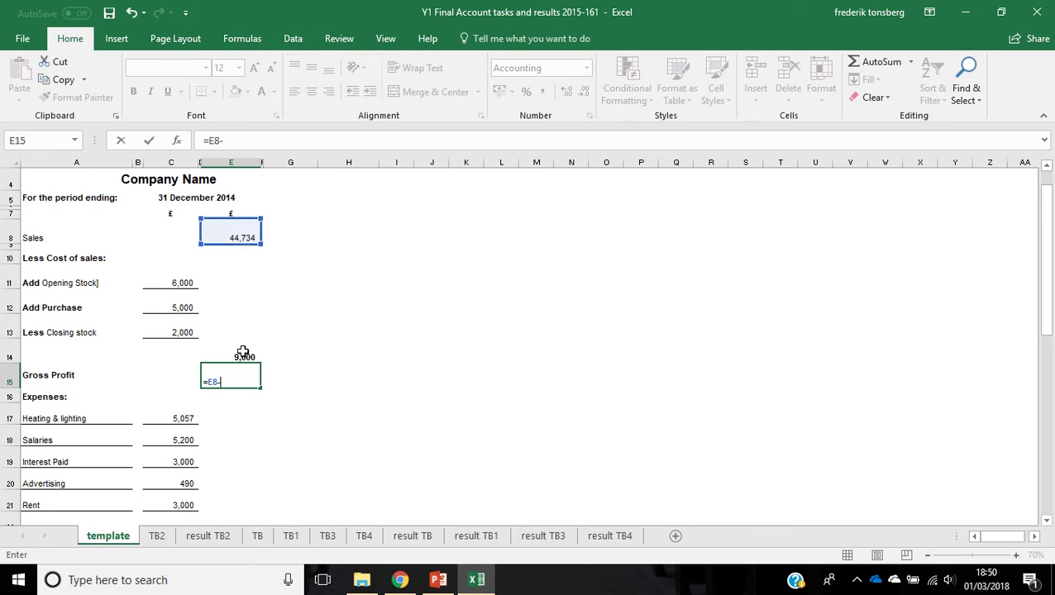
pyautogui.click(240, 356)
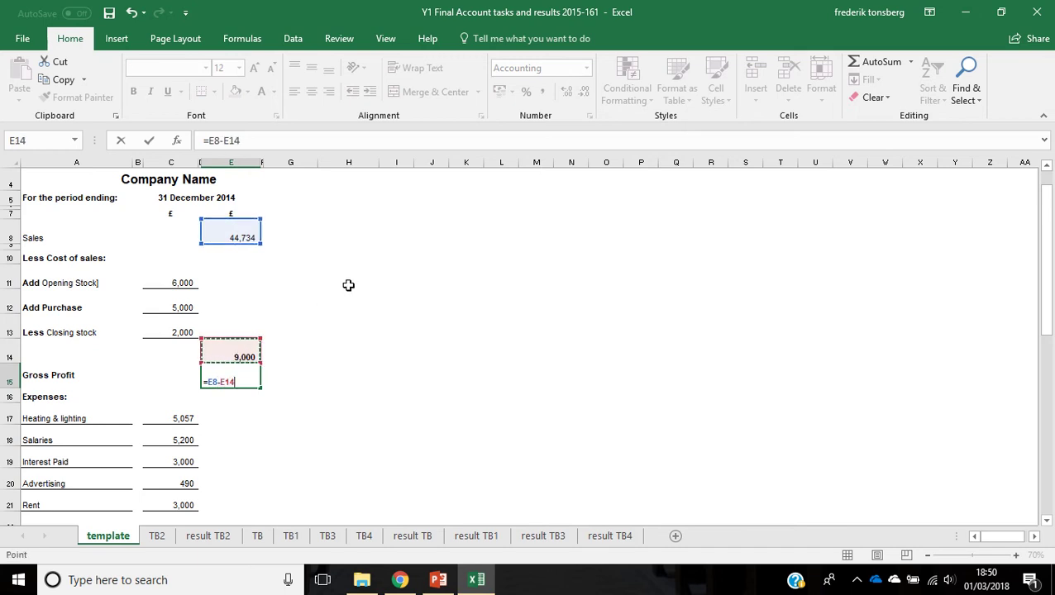
pyautogui.press('Return')
# Total the expense amounts in E25 with AutoSum, covering Heating & lighting in C17 down through the blank expense rows.
pyautogui.scroll(-3, 314, 322)
pyautogui.click(245, 449)
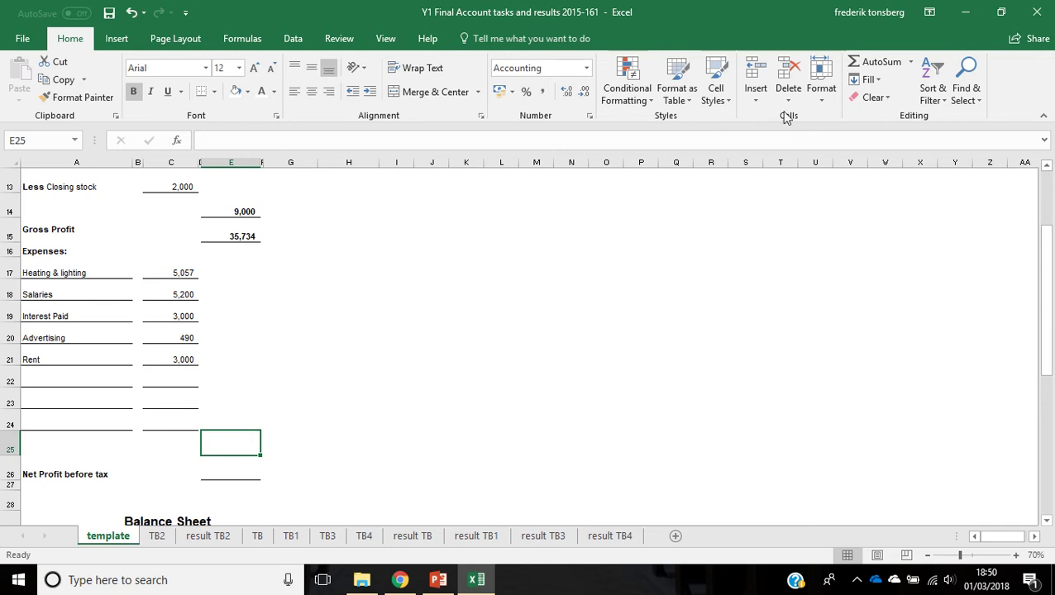
pyautogui.click(867, 61)
pyautogui.moveTo(189, 273); pyautogui.dragTo(183, 415)
pyautogui.press('Return')
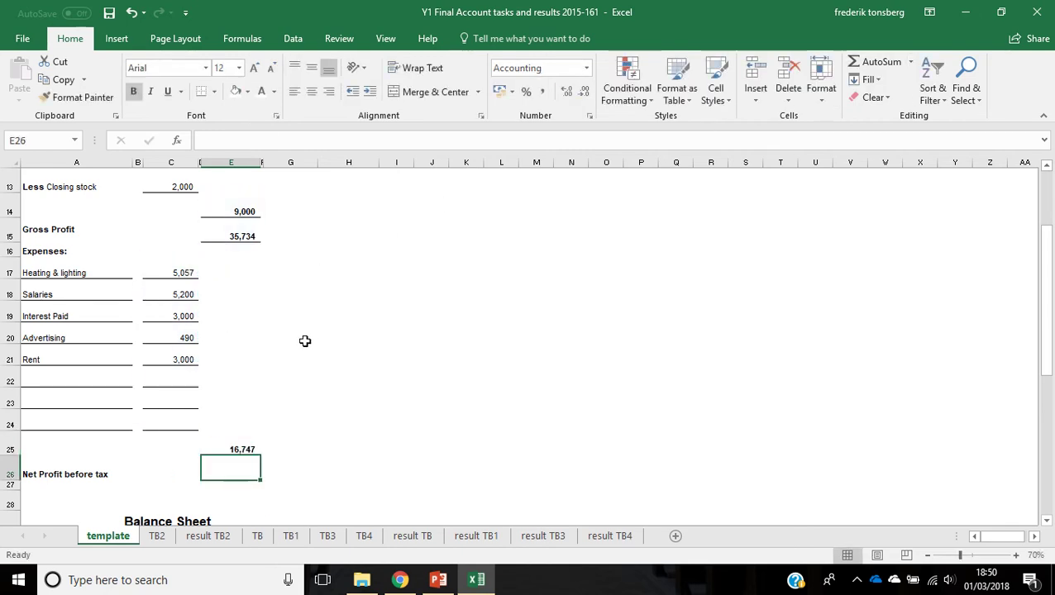
# Calculate Net Profit before tax in E26 as gross profit minus total expenses, using =E15-E25.
pyautogui.write('=')
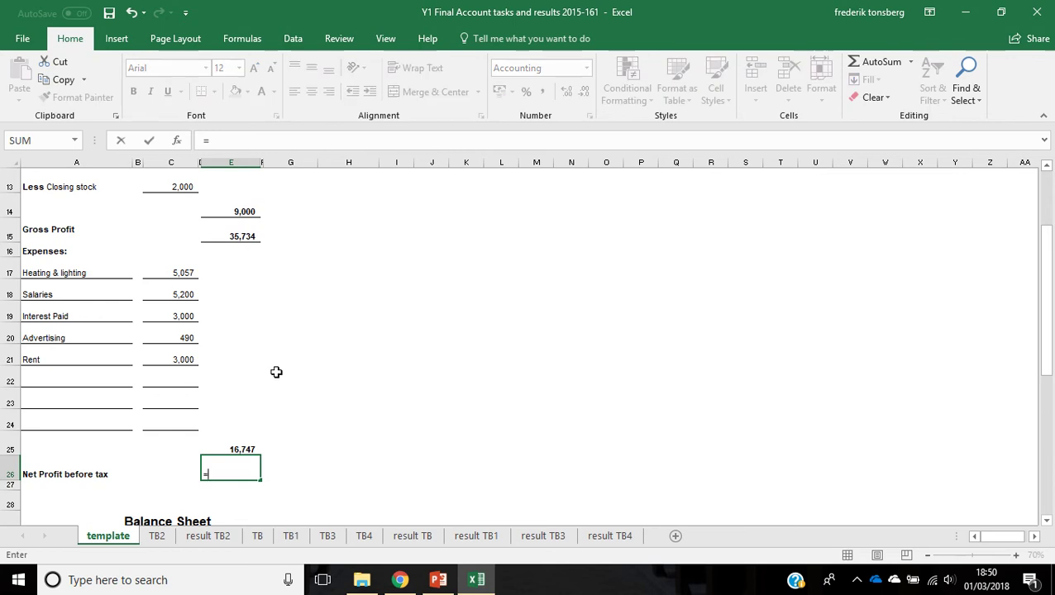
pyautogui.click(255, 240)
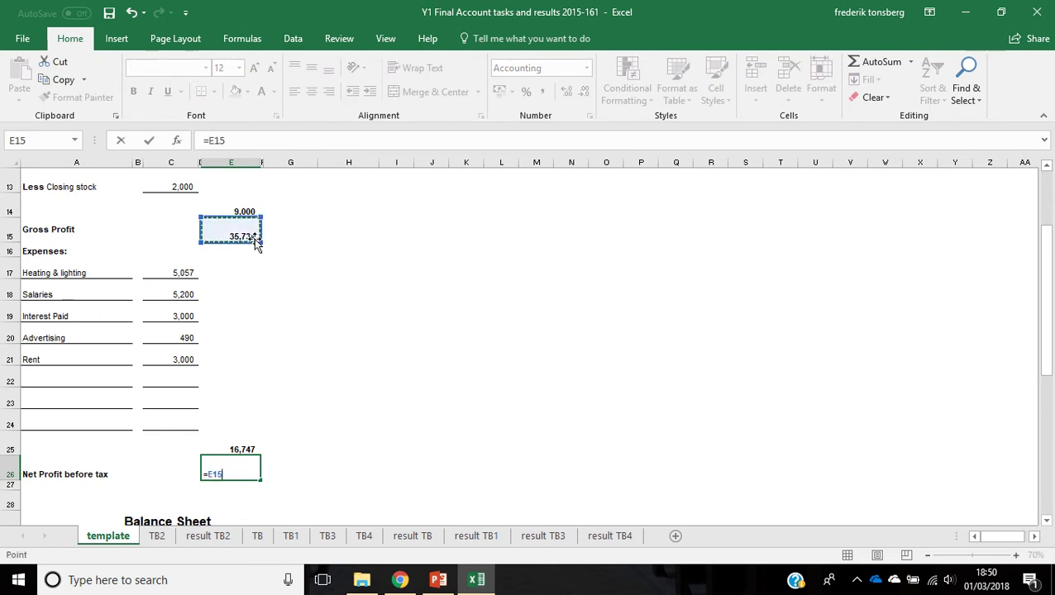
pyautogui.write('-')
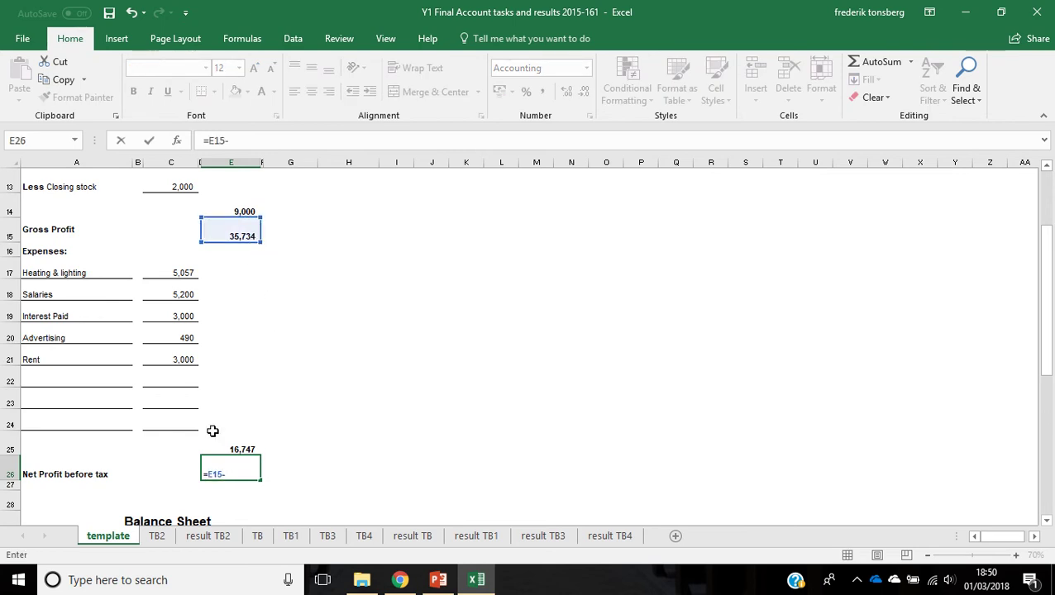
pyautogui.click(230, 447)
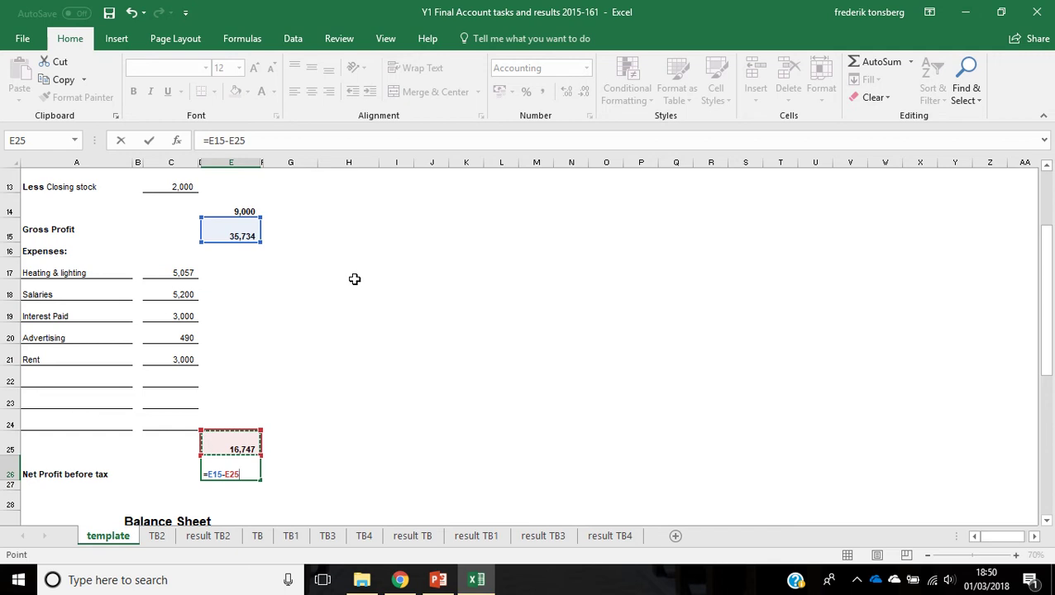
pyautogui.press('Return')
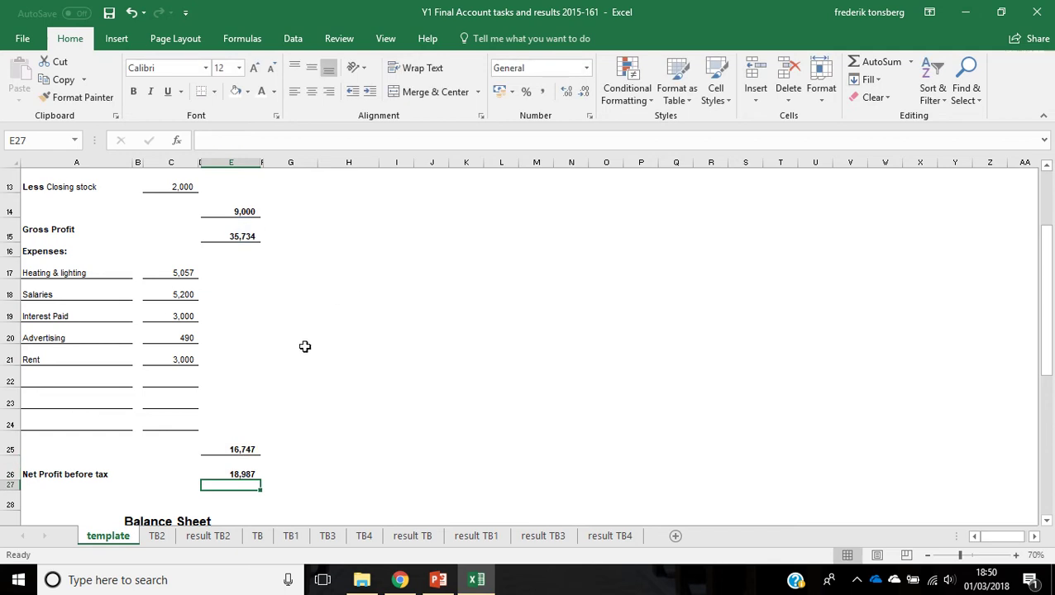
# Link Add Net profit in E67 of the balance sheet to the profit and loss account's net profit, using =E26.
pyautogui.scroll(-2, 281, 416)
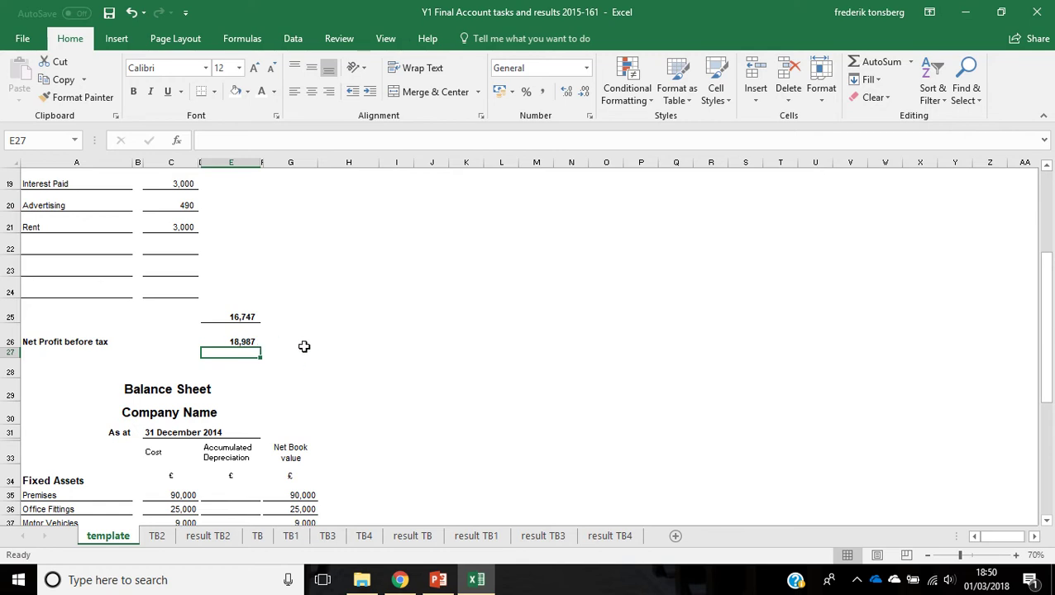
pyautogui.scroll(-10, 306, 356)
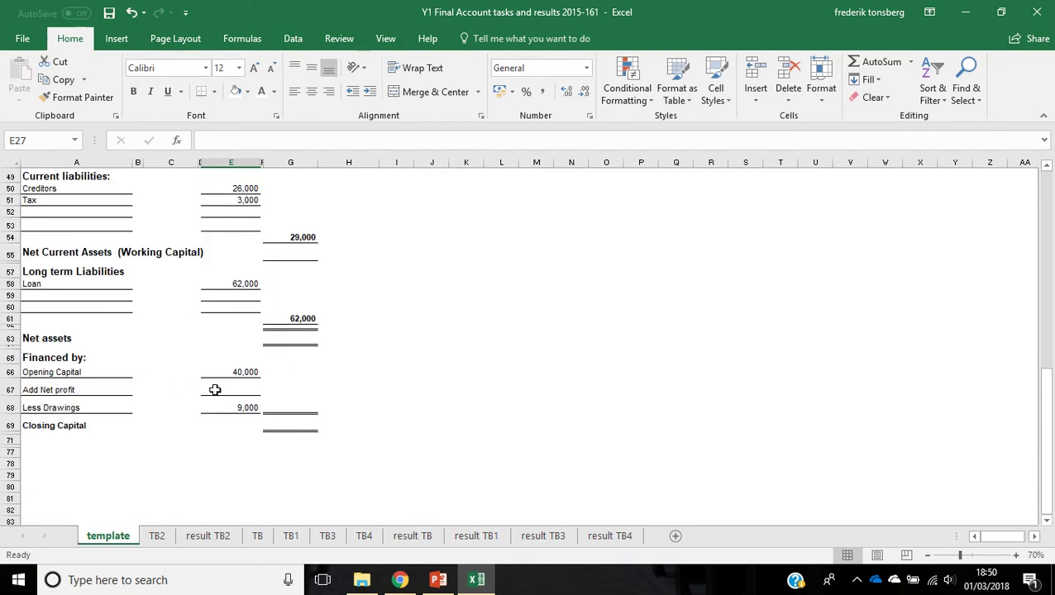
pyautogui.click(248, 389)
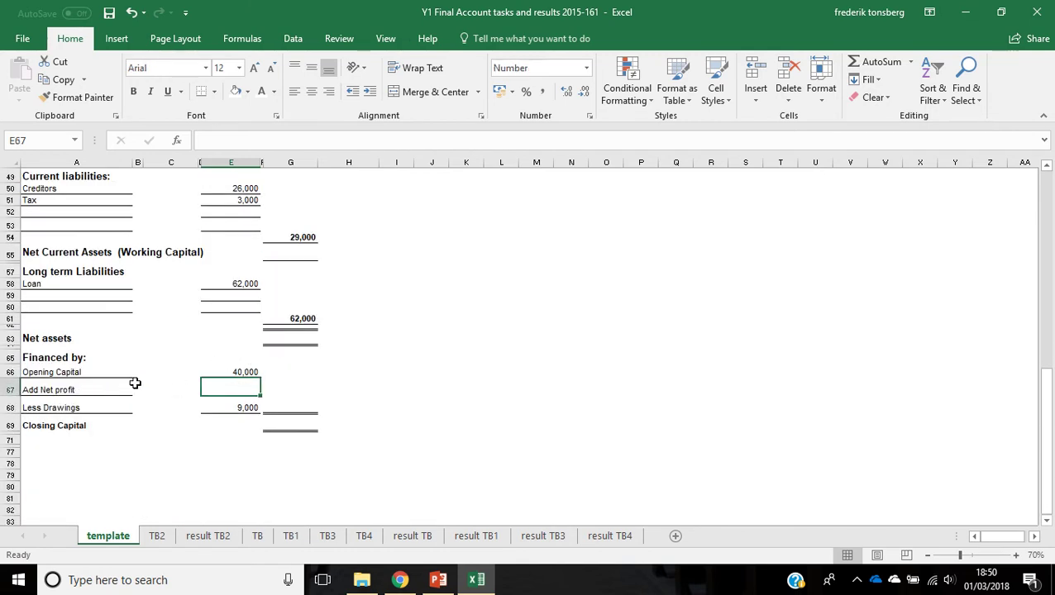
pyautogui.write('=')
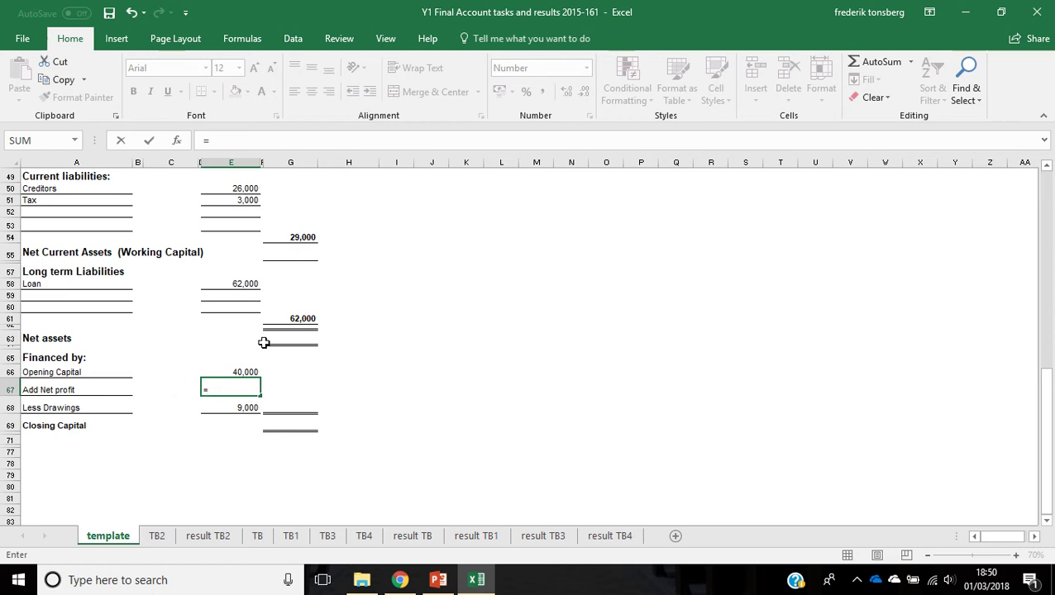
pyautogui.scroll(11, 260, 331)
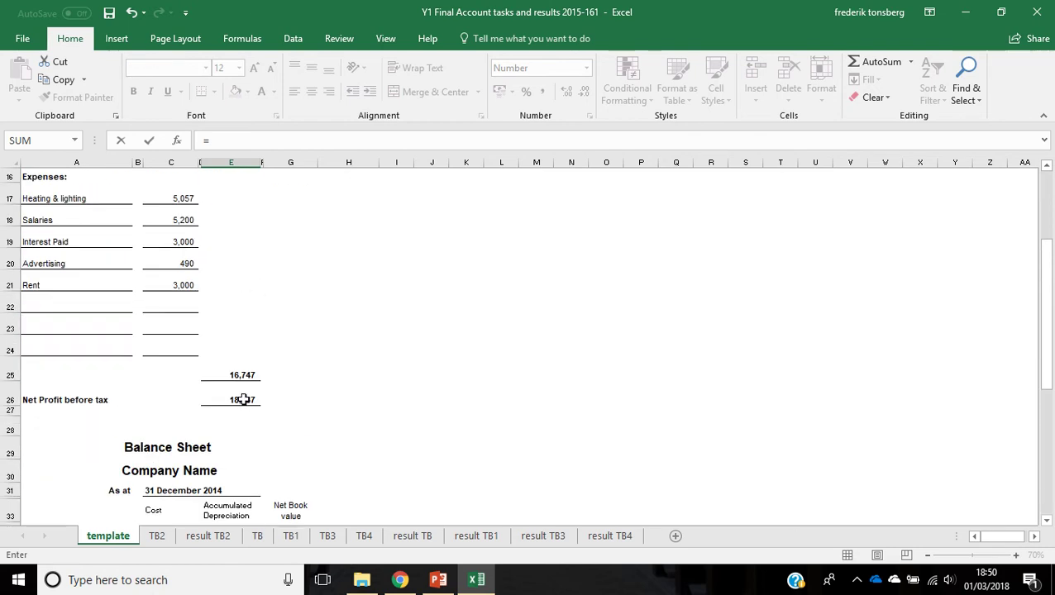
pyautogui.click(242, 400)
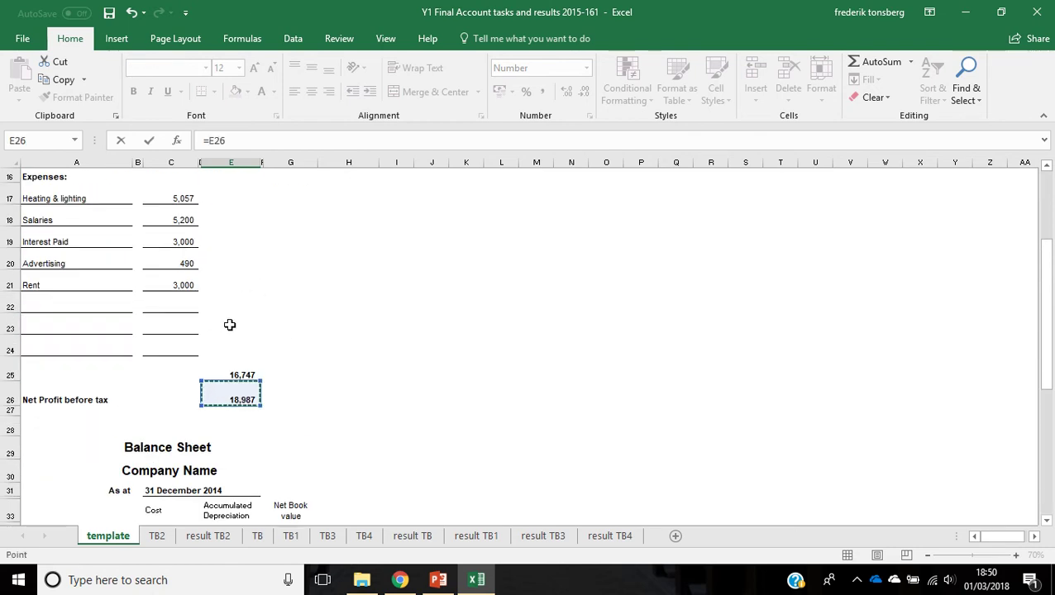
pyautogui.press('Return')
# Calculate Closing Capital in G69 as opening capital plus net profit minus drawings, using =E66+E67-E68.
pyautogui.scroll(-2, 261, 347)
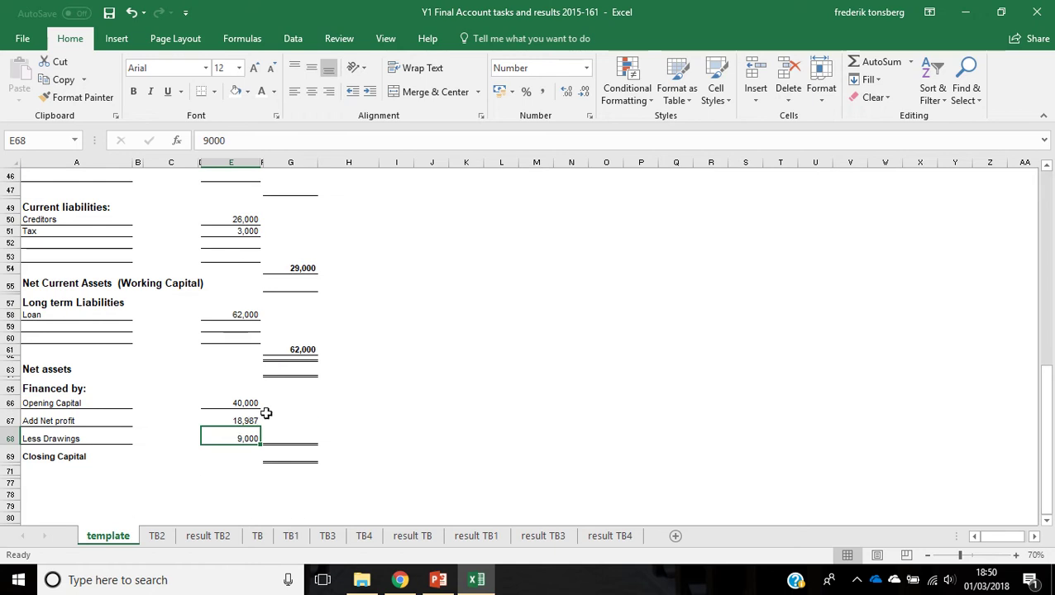
pyautogui.click(311, 457)
pyautogui.write('=')
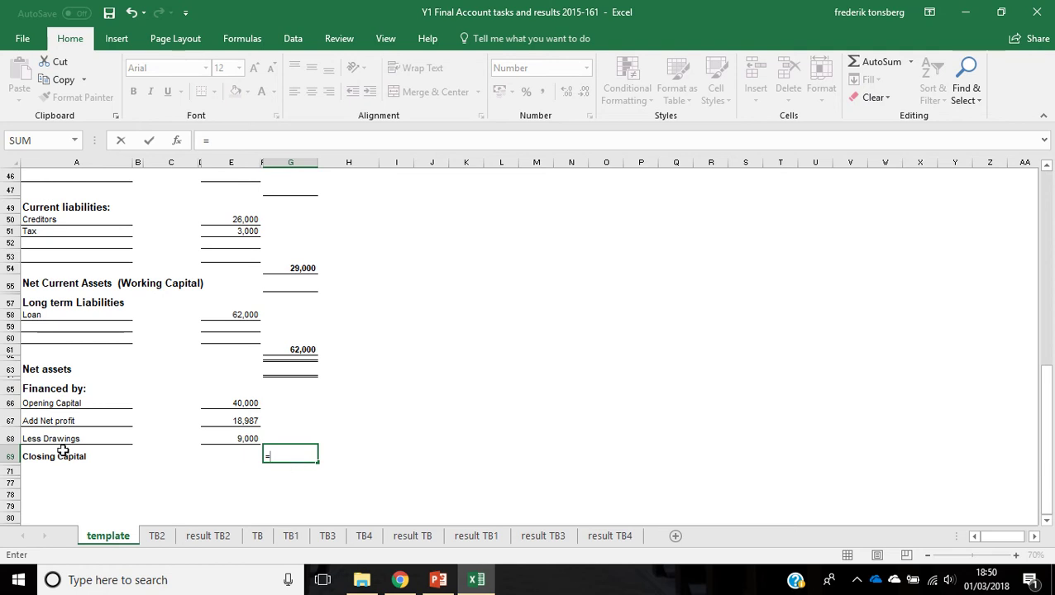
pyautogui.click(245, 403)
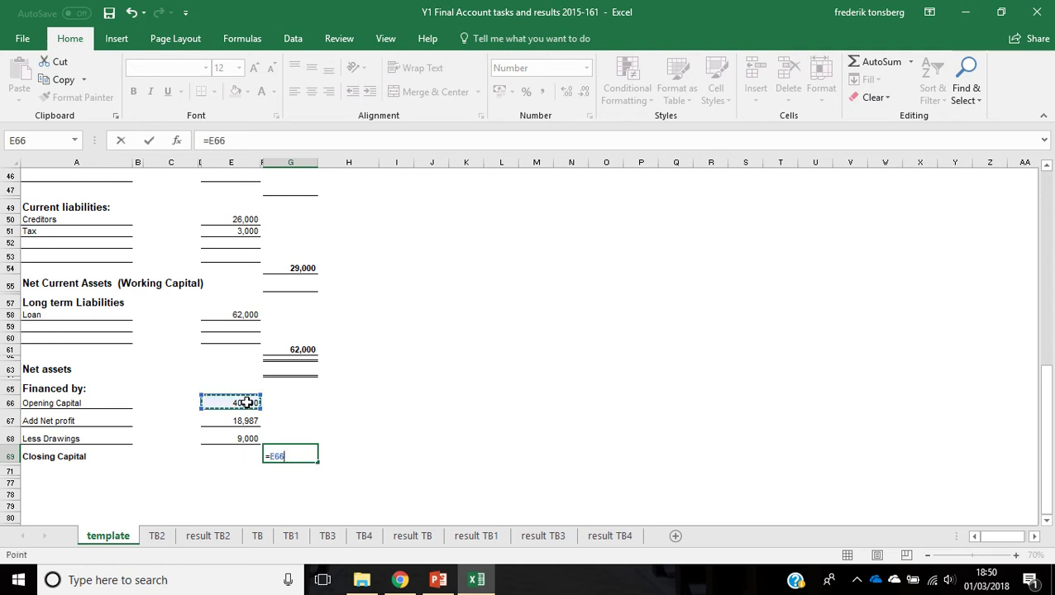
pyautogui.write('+')
pyautogui.click(246, 422)
pyautogui.write('-')
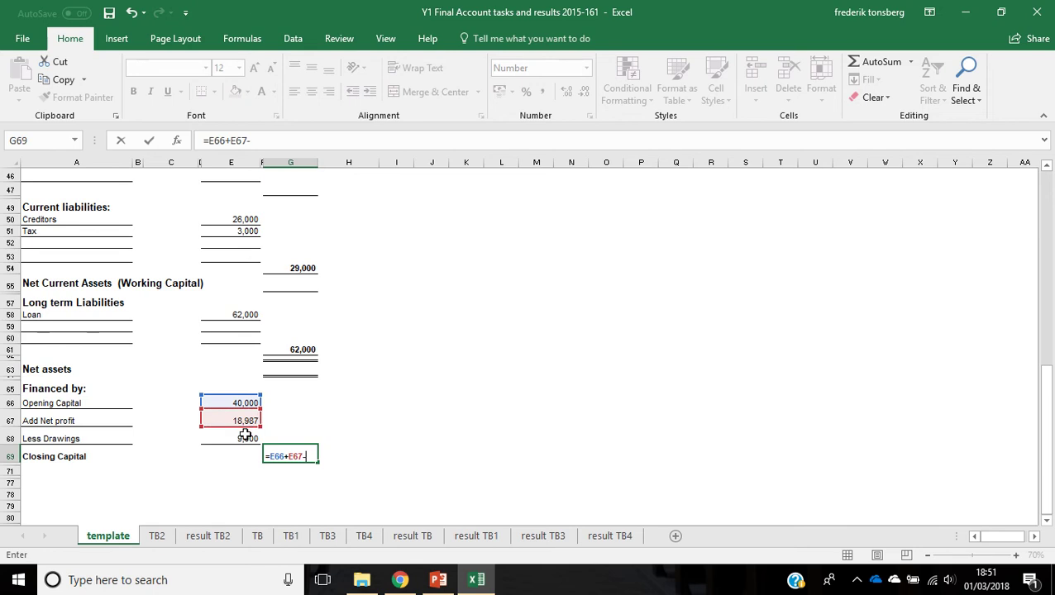
pyautogui.click(242, 439)
pyautogui.press('Return')
# Total the current assets in G47 with AutoSum, using =SUM(E42:E46).
pyautogui.scroll(5, 309, 377)
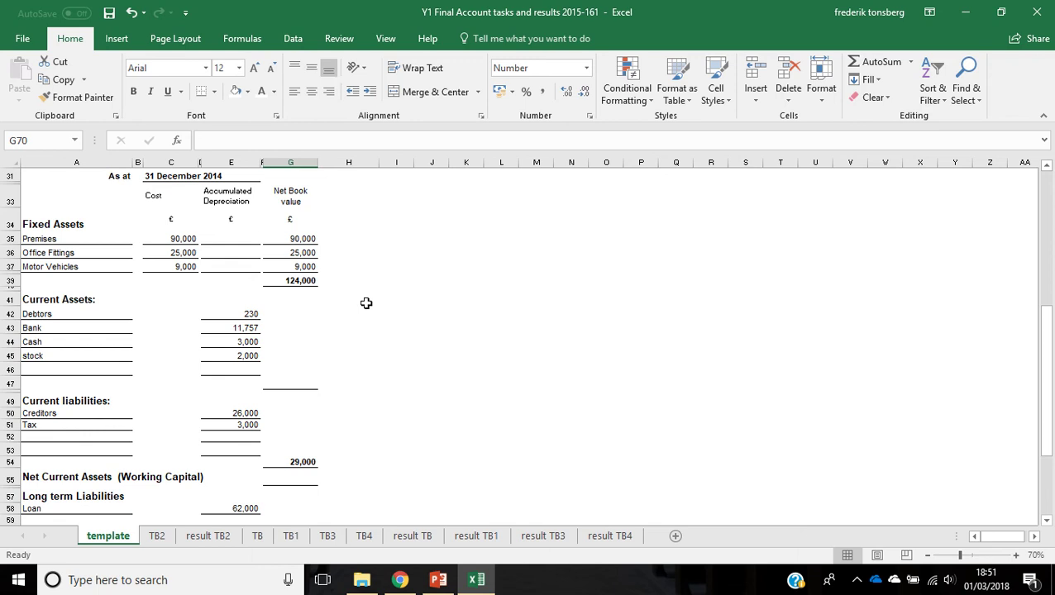
pyautogui.click(307, 378)
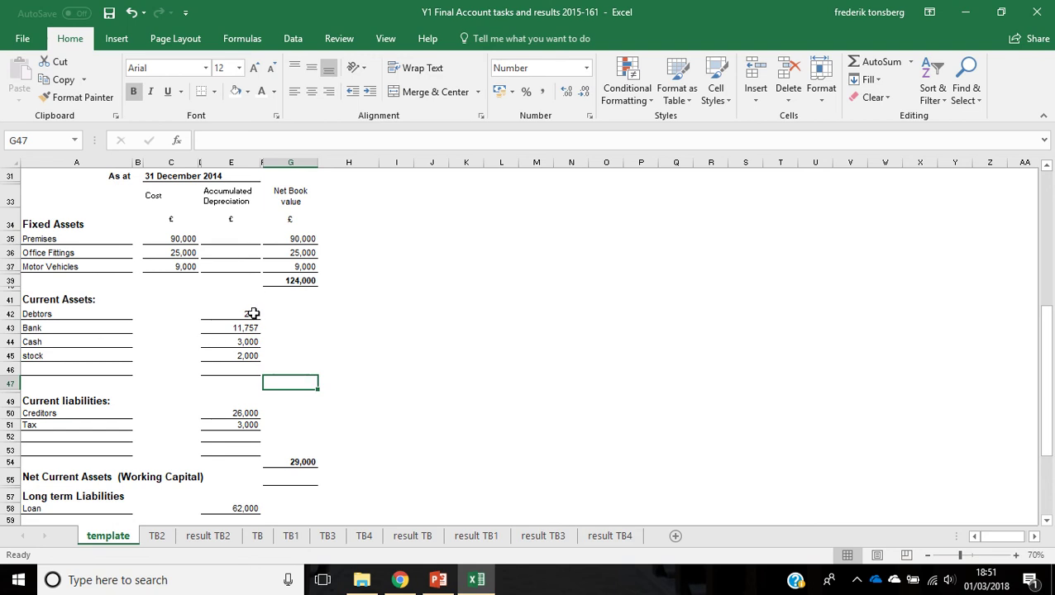
pyautogui.click(870, 62)
pyautogui.moveTo(255, 314); pyautogui.dragTo(244, 357)
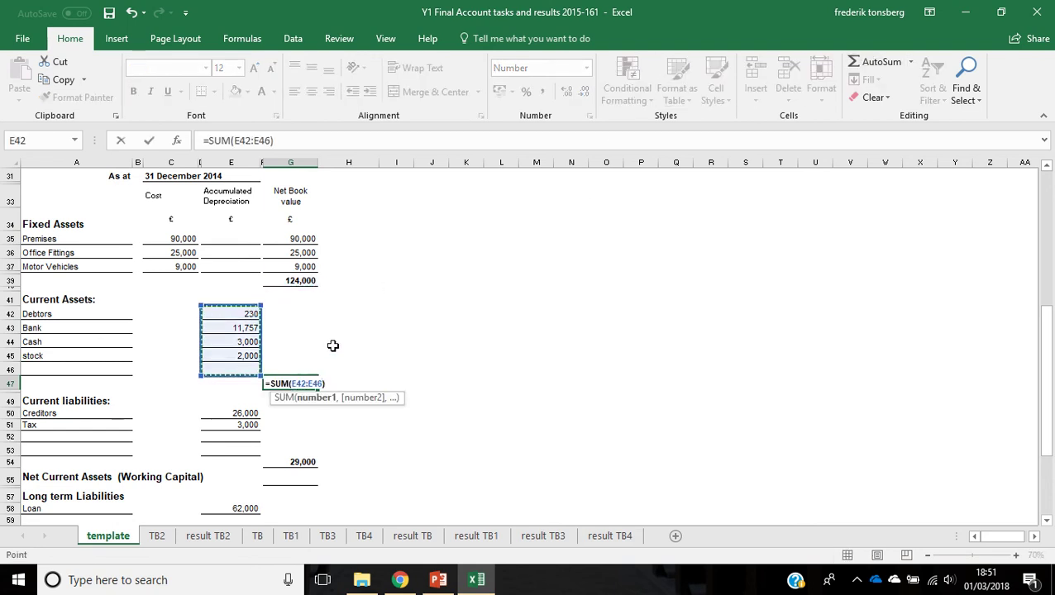
pyautogui.press('Return')
# Check the current liabilities total, and calculate Net Current Assets (Working Capital) in G55 as current assets minus current liabilities, using =G47-G54.
pyautogui.scroll(-2, 341, 337)
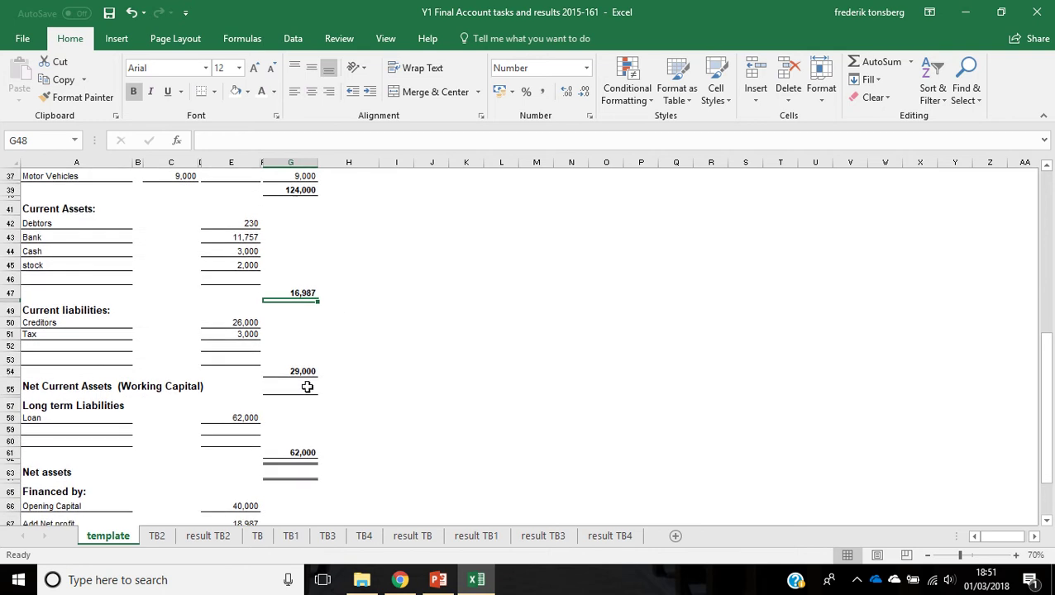
pyautogui.click(305, 371)
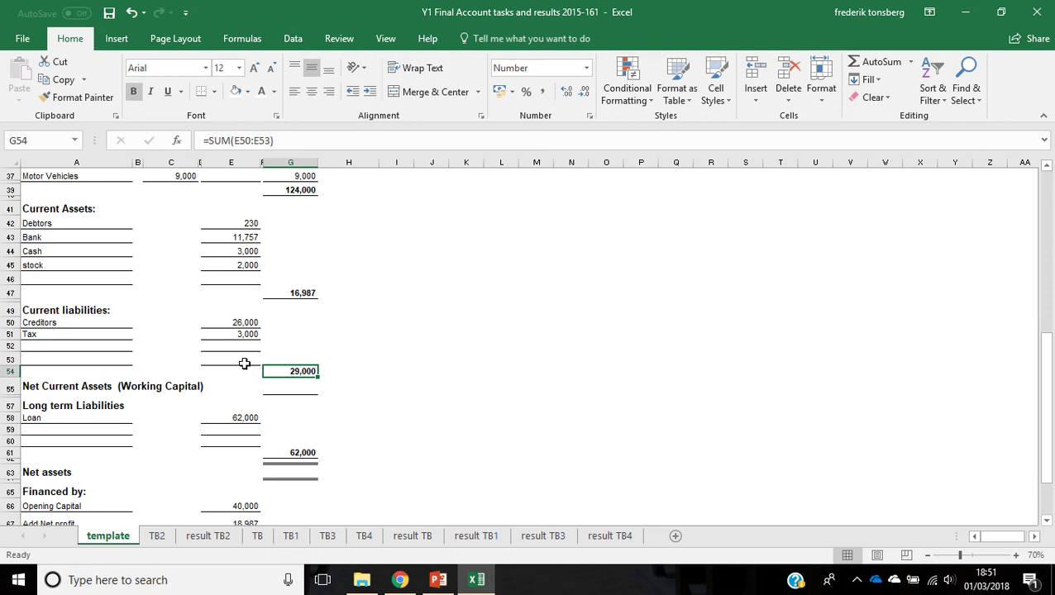
pyautogui.click(293, 389)
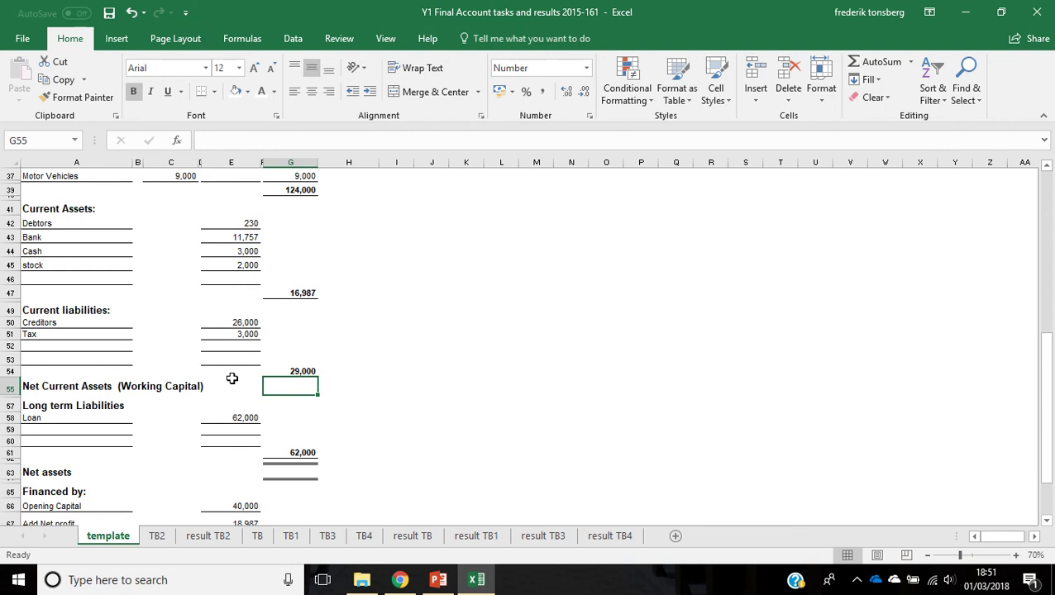
pyautogui.write('=')
pyautogui.click(285, 292)
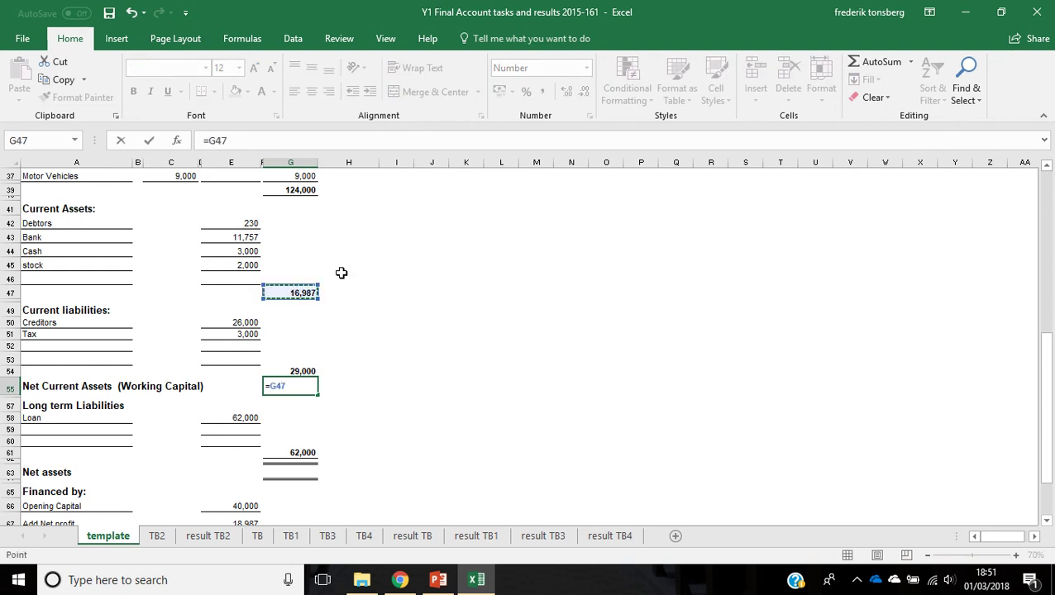
pyautogui.write('-')
pyautogui.click(304, 372)
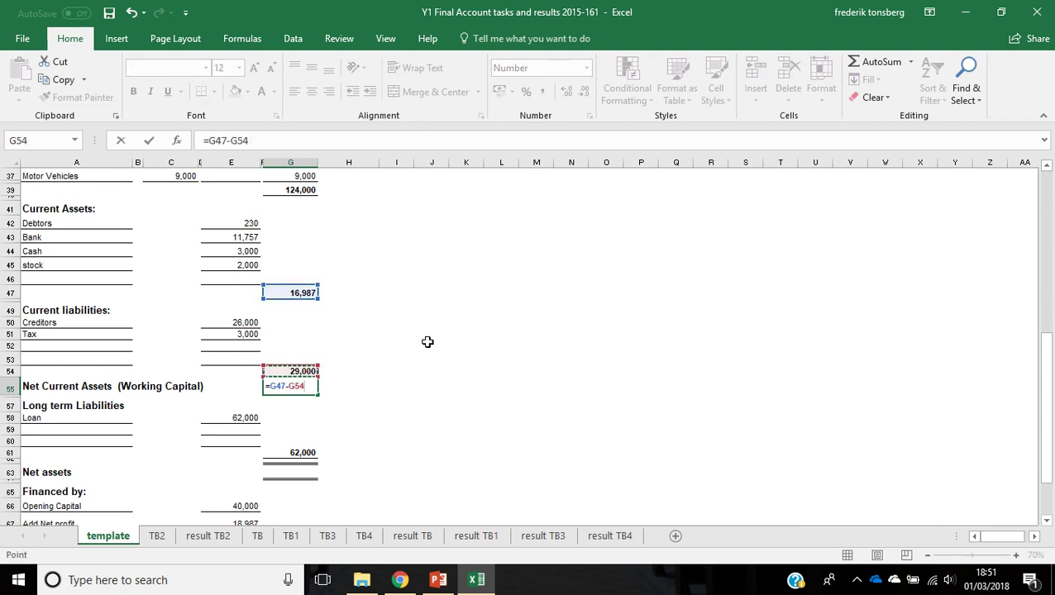
pyautogui.press('Return')
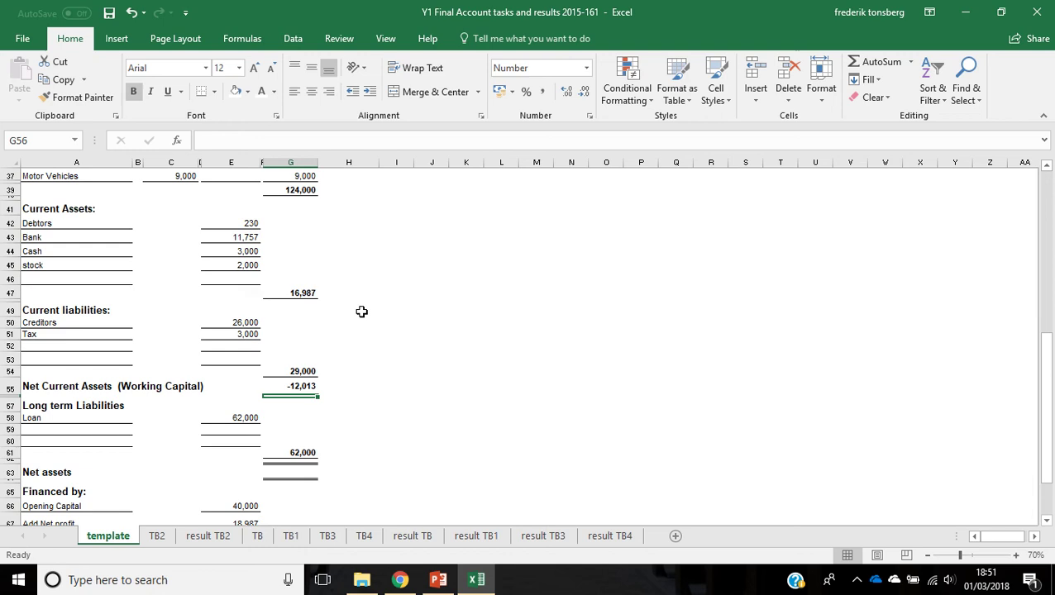
# Check the long-term liabilities total in G61 against E58:E60, and calculate Net assets in G63 using =G39+G47-G54-G61.
pyautogui.click(304, 452)
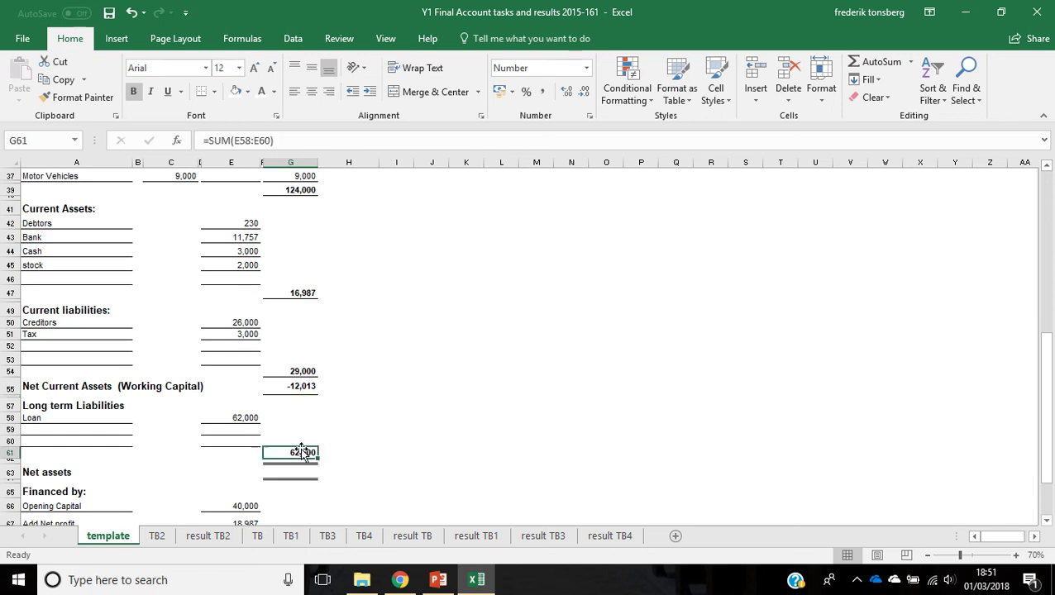
pyautogui.click(248, 418)
pyautogui.moveTo(248, 417); pyautogui.dragTo(248, 440)
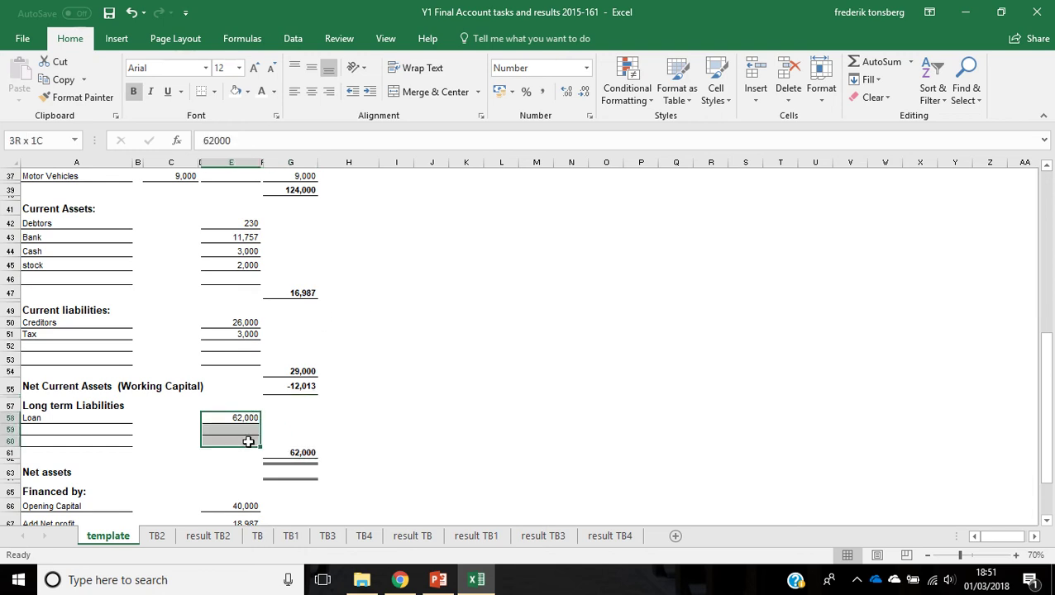
pyautogui.click(305, 451)
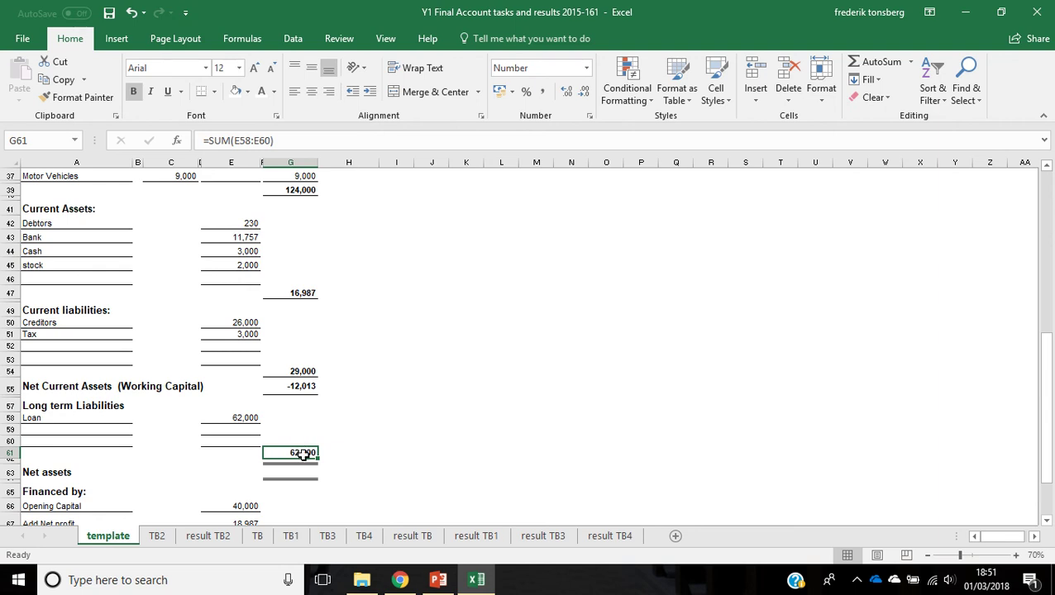
pyautogui.click(301, 471)
pyautogui.write('=')
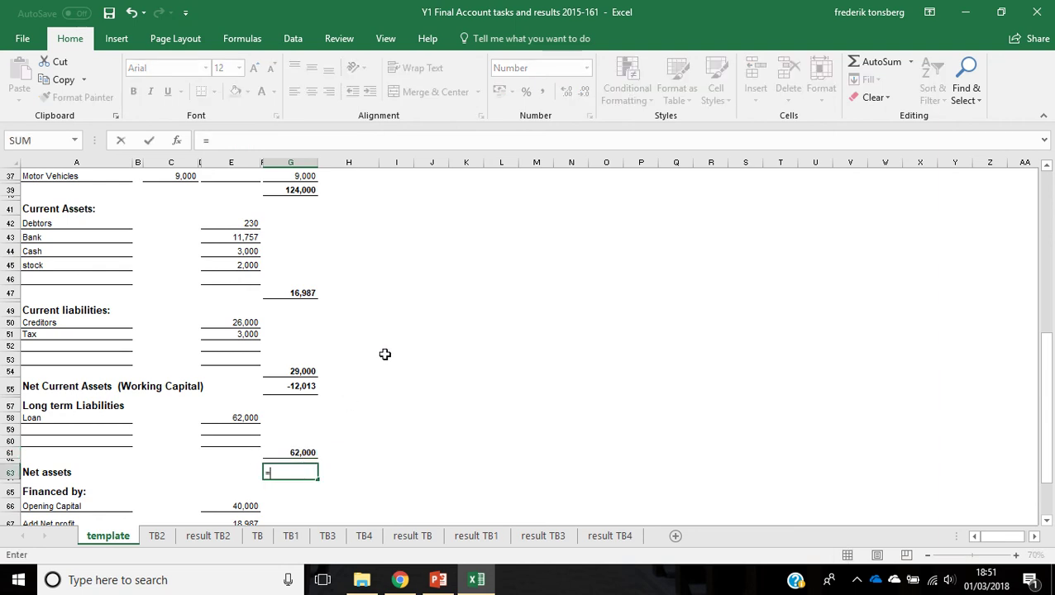
pyautogui.scroll(2, 382, 355)
pyautogui.click(303, 280)
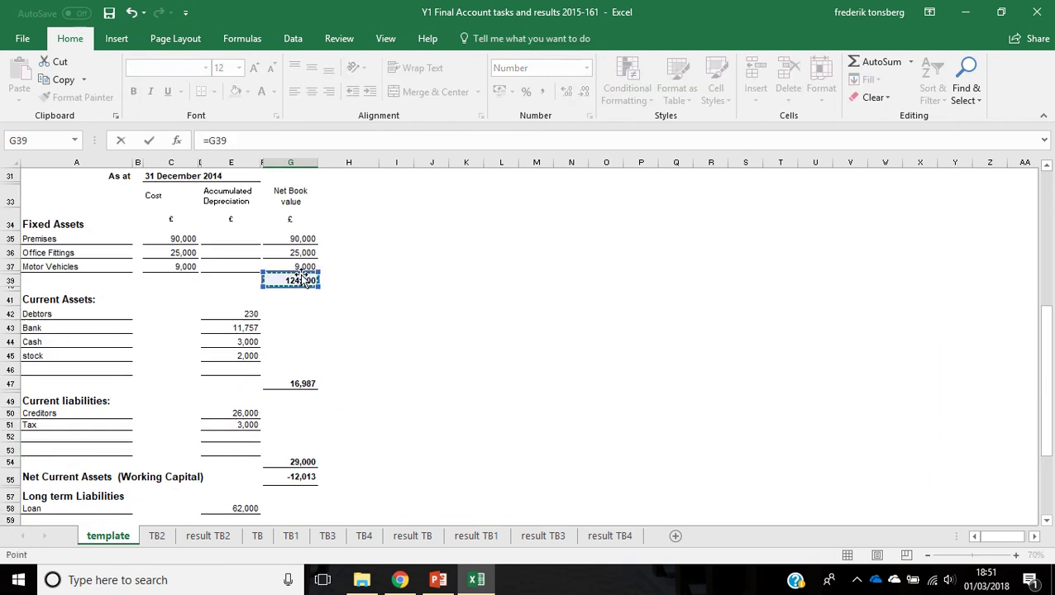
pyautogui.write('+')
pyautogui.click(307, 383)
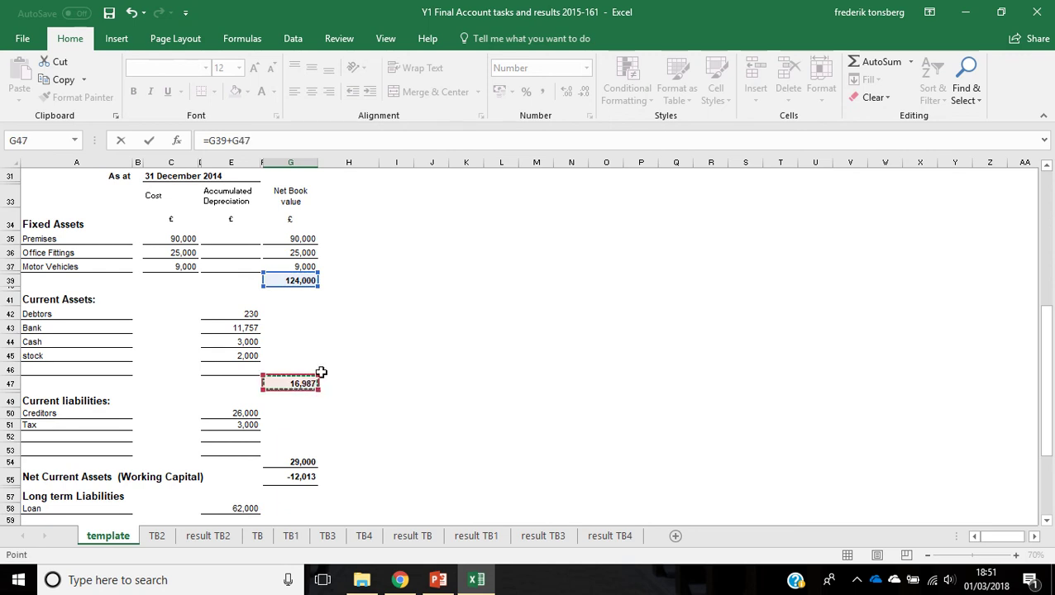
pyautogui.write('-')
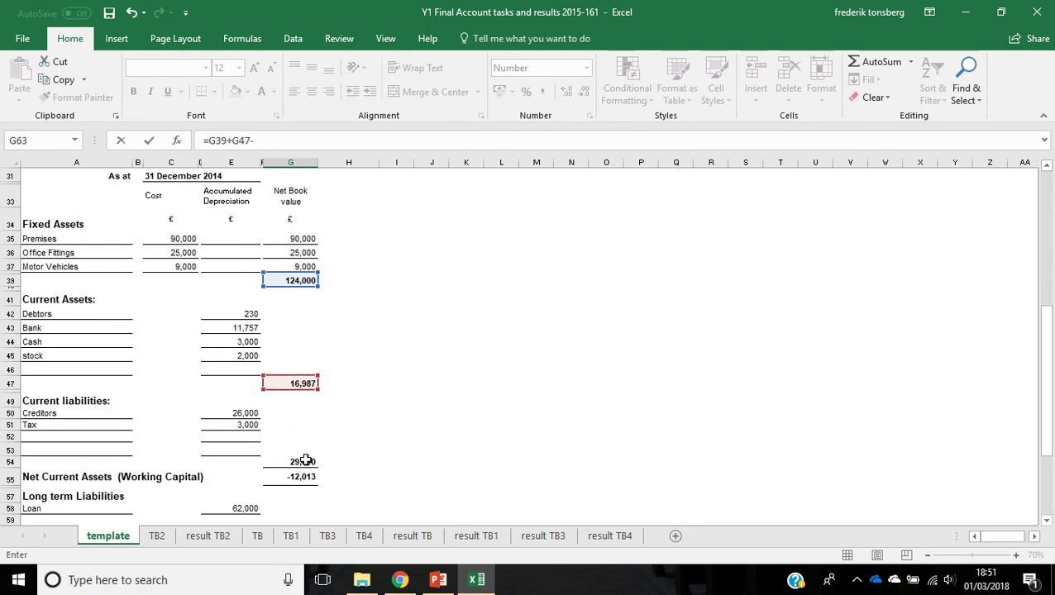
pyautogui.click(301, 461)
pyautogui.scroll(-3, 377, 399)
pyautogui.write('-')
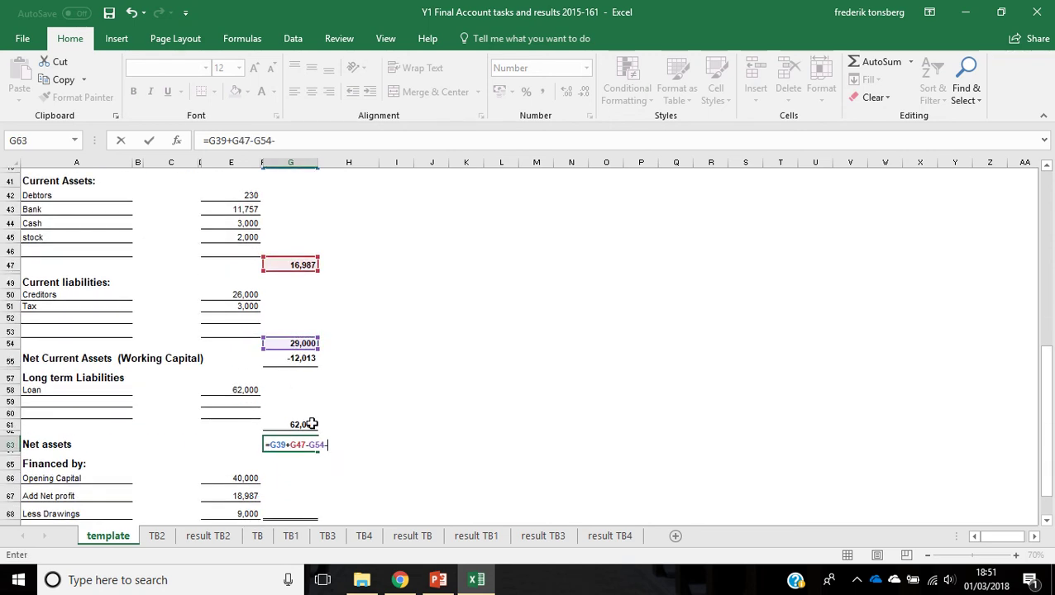
pyautogui.click(310, 424)
pyautogui.press('Return')
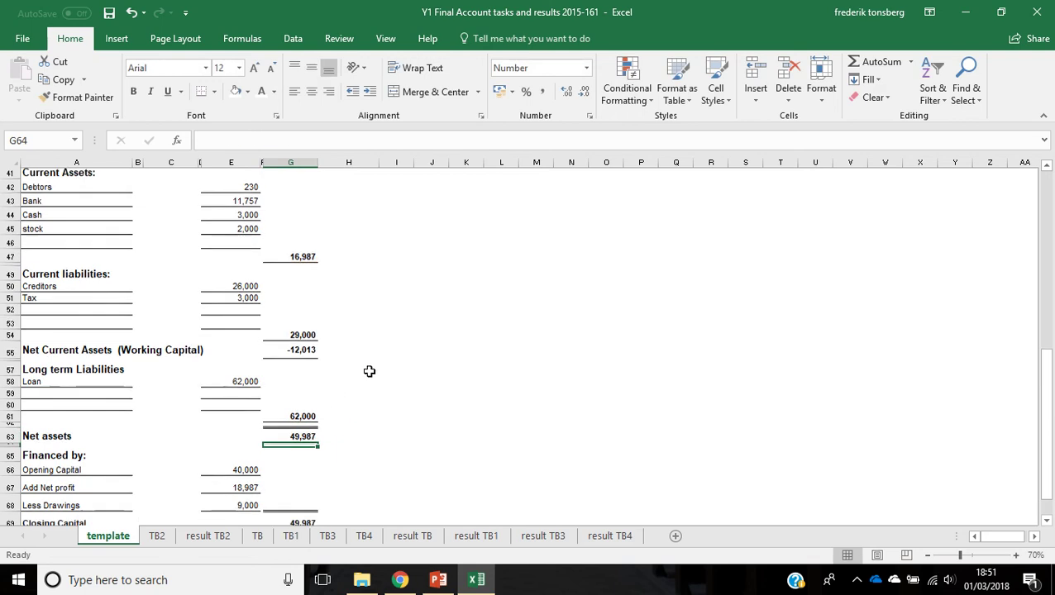
# Highlight the Net assets total in G63 and the Closing Capital total in G69 with a yellow fill.
pyautogui.scroll(-5, 367, 373)
pyautogui.scroll(1, 366, 372)
pyautogui.click(307, 263)
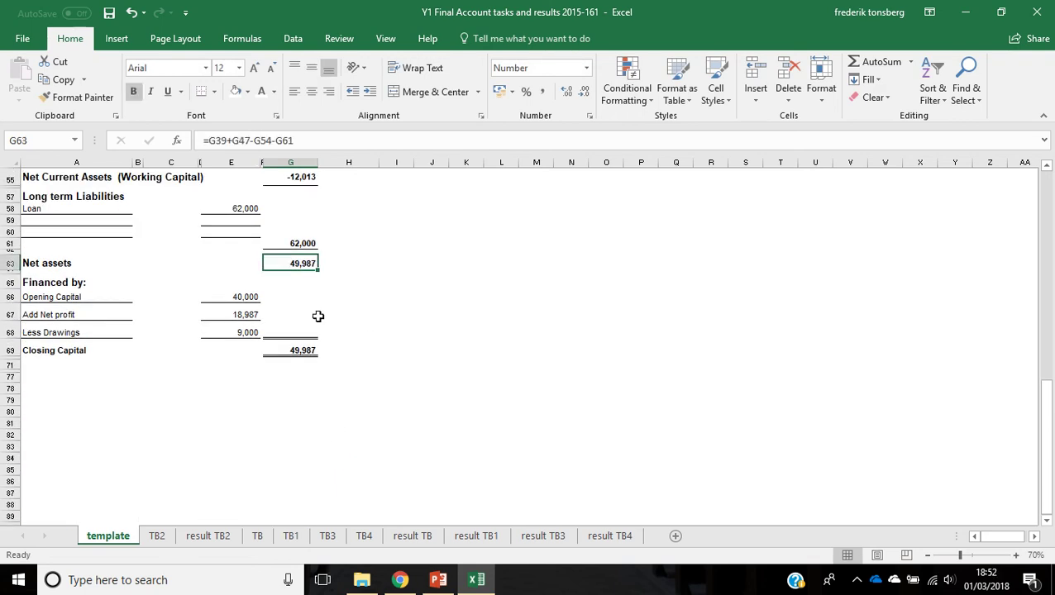
pyautogui.keyDown('ctrl'); pyautogui.click(310, 350); pyautogui.keyUp('ctrl')
pyautogui.click(249, 92)
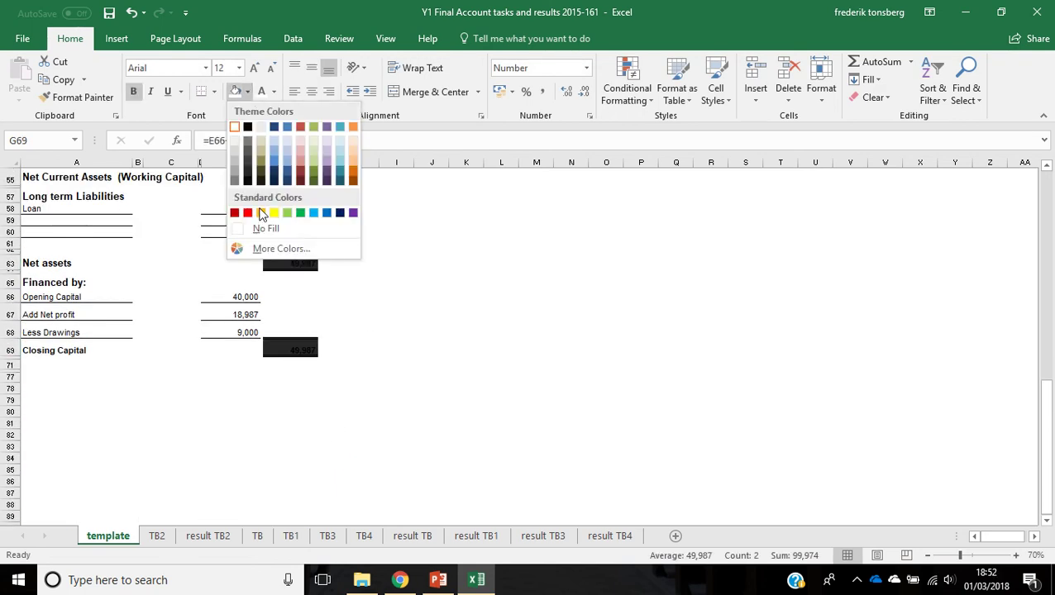
pyautogui.click(273, 213)
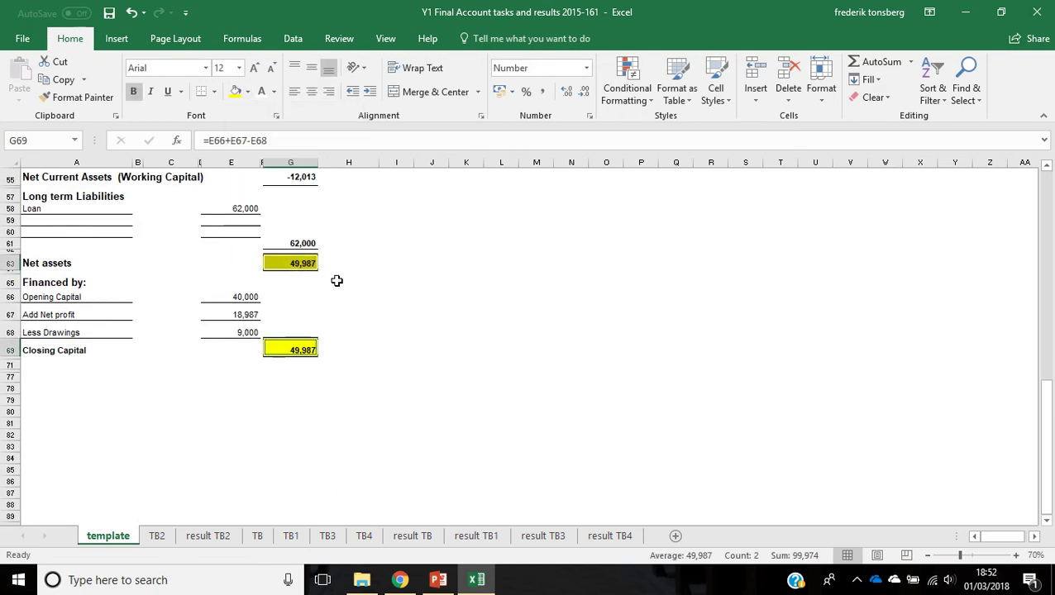
pyautogui.click(285, 346)
pyautogui.click(346, 354)
# Compare the stock entry under Current Assets in the balance sheet with Less Closing stock in the profit and loss account.
pyautogui.scroll(4, 408, 294)
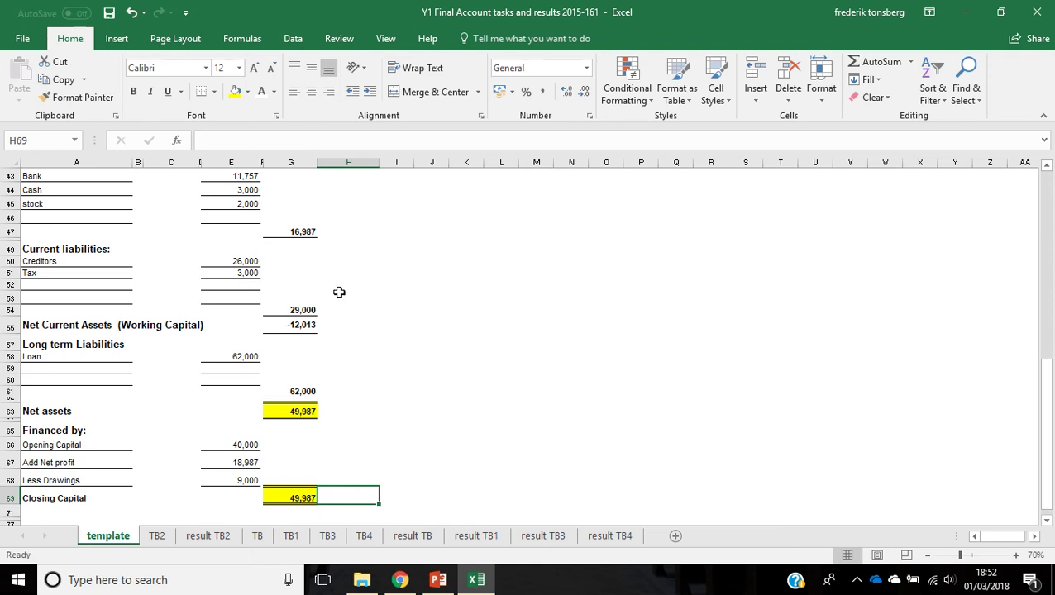
pyautogui.scroll(4, 339, 292)
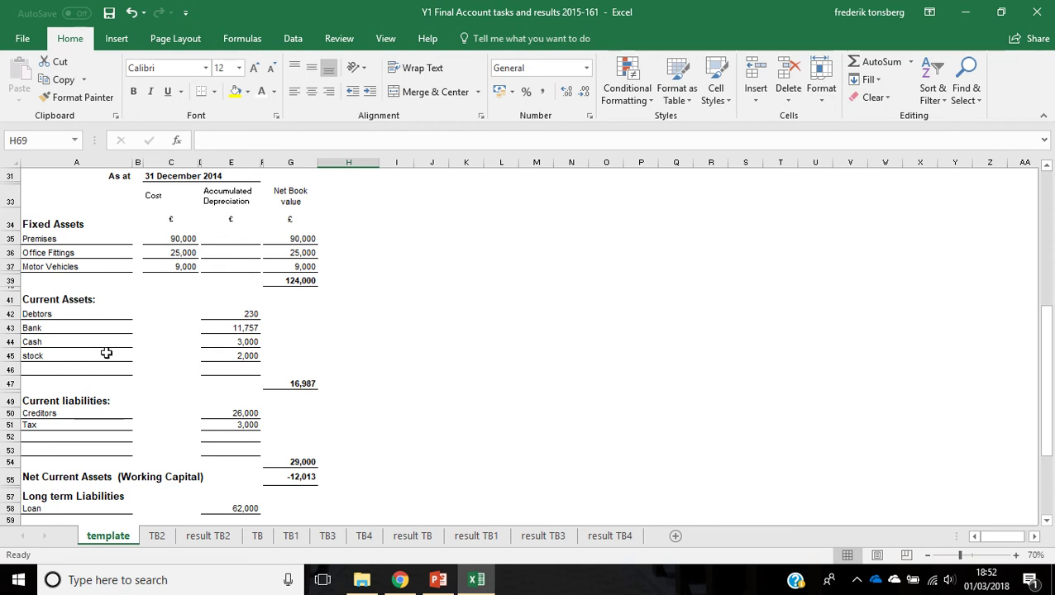
pyautogui.moveTo(105, 351); pyautogui.dragTo(210, 355)
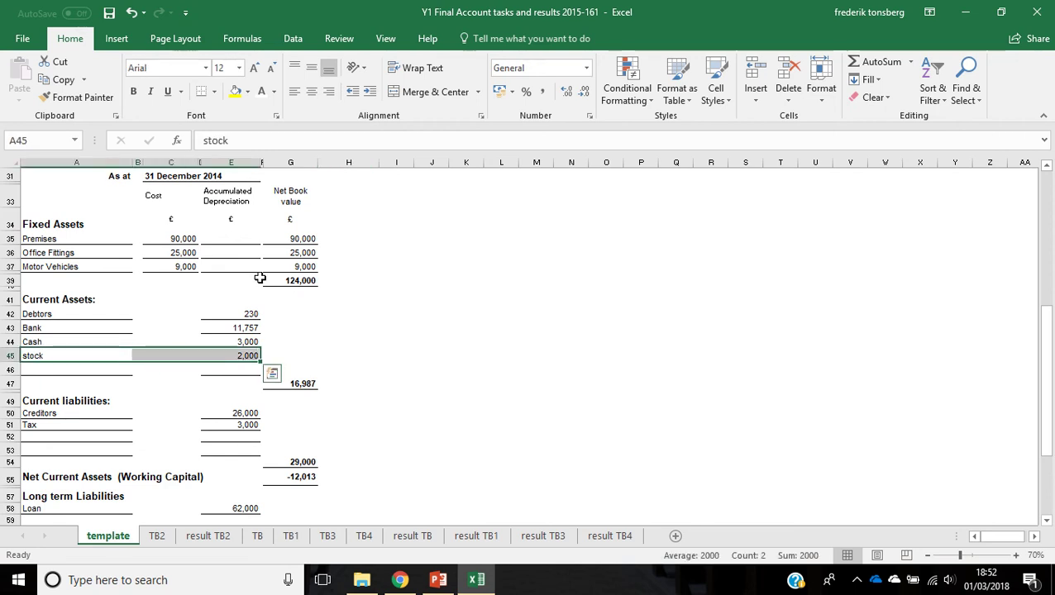
pyautogui.scroll(7, 260, 279)
pyautogui.scroll(2, 202, 274)
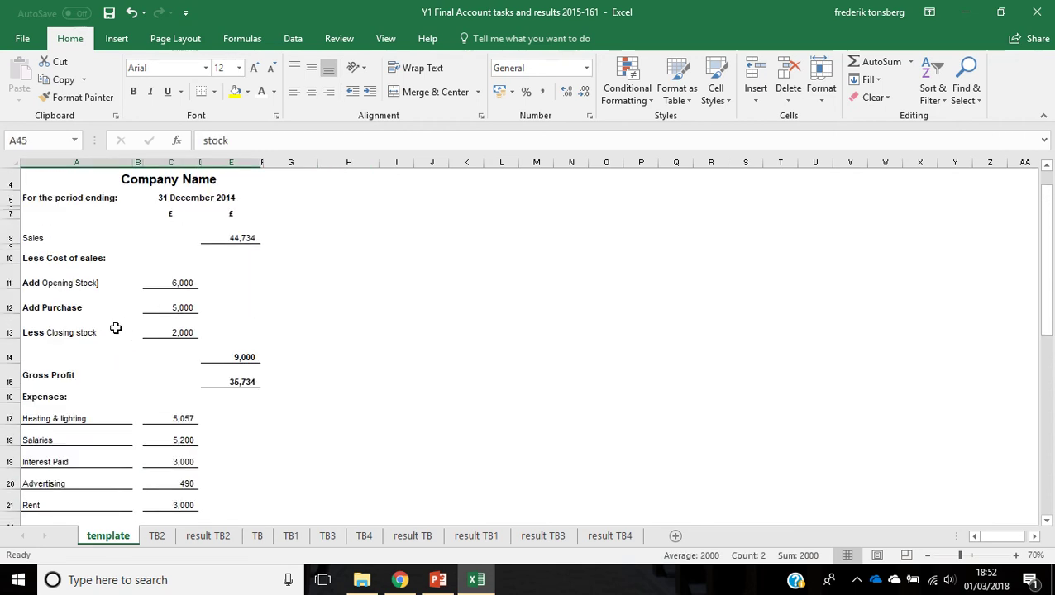
pyautogui.moveTo(80, 332); pyautogui.dragTo(172, 334)
pyautogui.click(348, 326)
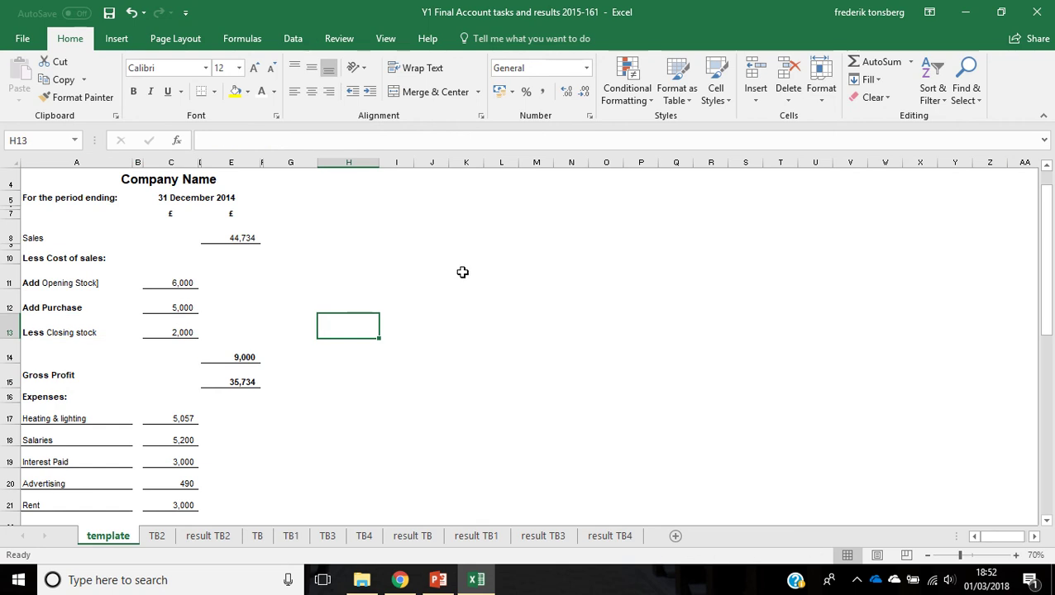